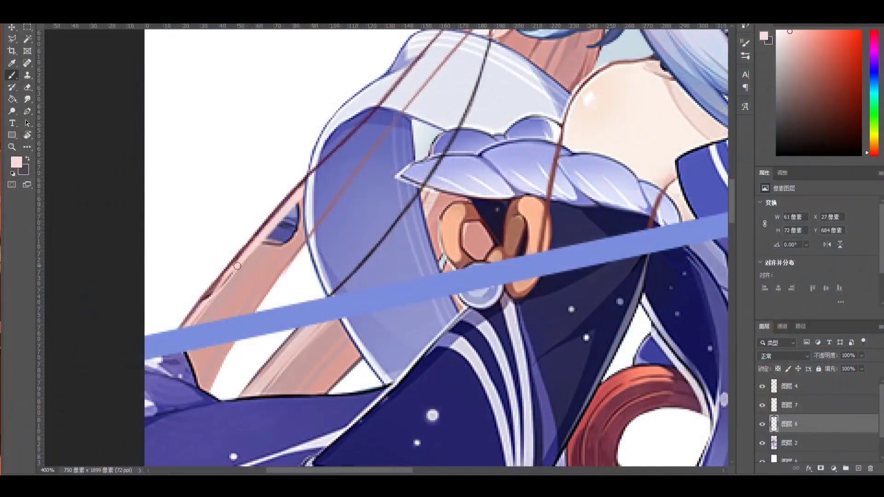
Paint over the blue sleeve remnant in the lower part of the outer hair strand with sampled light and mid pinks.
left_click_drag(238, 266, 252, 249)
left_click(279, 282, "alt")
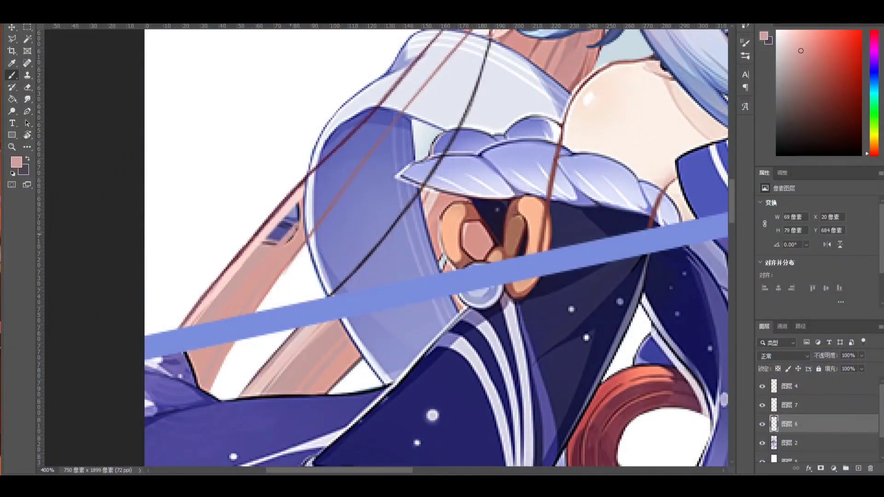
mouse_move(297, 228)
left_mouse_down()
mouse_move(297, 208)
mouse_move(307, 205)
mouse_move(294, 225)
left_mouse_up()
left_click(277, 215, "alt")
left_click_drag(299, 195, 260, 240)
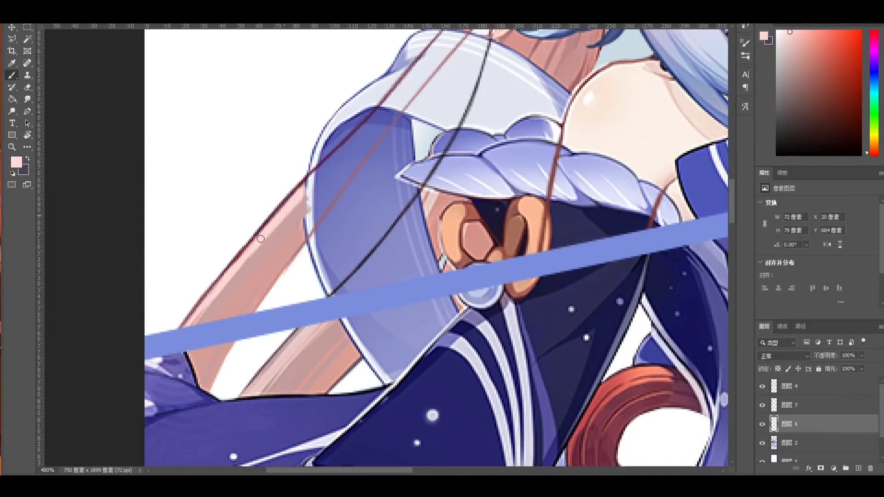
Extend the light pink highlight along the outer hair strand's upper edge across the sleeve.
left_click_drag(426, 36, 290, 169)
left_click(329, 144, "alt")
left_click_drag(341, 131, 303, 174)
left_click_drag(253, 238, 170, 318)
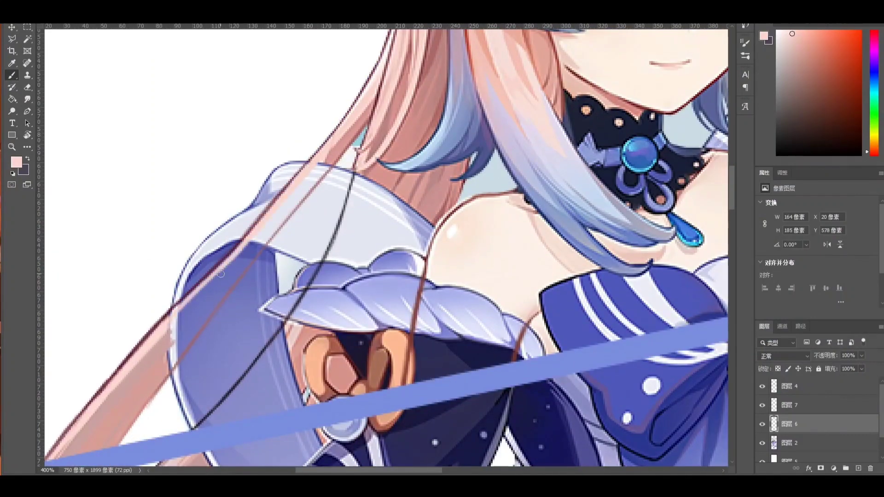
mouse_move(248, 253)
left_mouse_down()
mouse_move(148, 345)
mouse_move(194, 300)
mouse_move(140, 368)
left_mouse_up()
Fill the section of the outer hair strand that crosses the sleeve with a darker sampled pink.
left_click(385, 201, "alt")
mouse_move(334, 177)
left_mouse_down()
mouse_move(385, 202)
mouse_move(320, 256)
left_mouse_up()
left_click_drag(375, 197, 294, 289)
left_click_drag(317, 251, 274, 317)
mouse_move(335, 224)
left_mouse_down()
mouse_move(286, 287)
mouse_move(296, 244)
mouse_move(231, 337)
left_mouse_up()
mouse_move(299, 288)
left_mouse_down()
mouse_move(248, 351)
mouse_move(262, 342)
mouse_move(242, 374)
left_mouse_up()
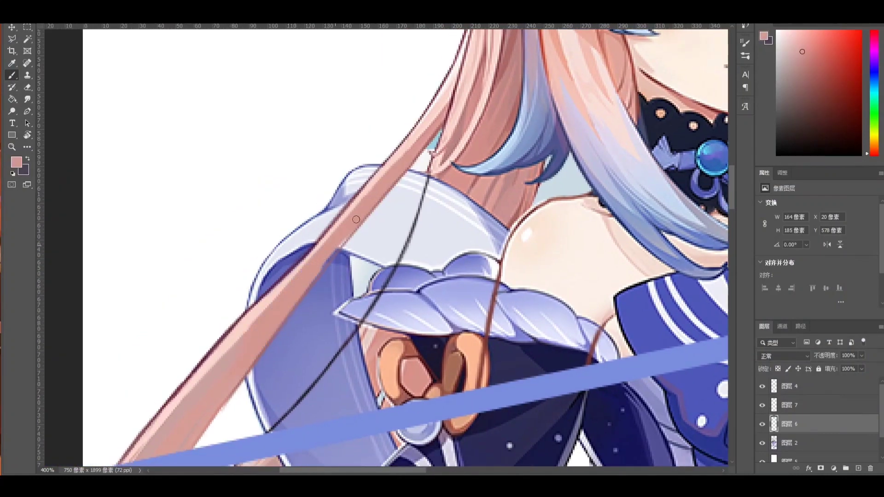
Blend sampled lighter pink into the outer hair strand so its highlight runs smoothly down its length.
mouse_move(353, 229)
left_mouse_down()
mouse_move(318, 277)
mouse_move(325, 303)
left_mouse_up()
left_click(391, 208, "alt")
left_click_drag(397, 205, 259, 358)
mouse_move(258, 381)
left_mouse_down()
mouse_move(309, 284)
mouse_move(330, 328)
mouse_move(328, 288)
left_mouse_up()
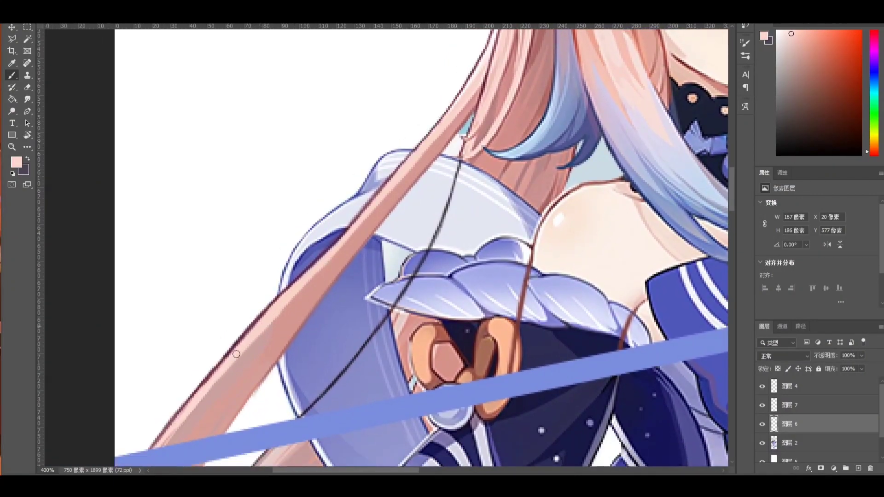
left_click_drag(394, 231, 297, 308)
Paint a light pink band inside the dark outline of the inner hair strand, from the hair tip down across the sleeve.
left_click(381, 245, "alt")
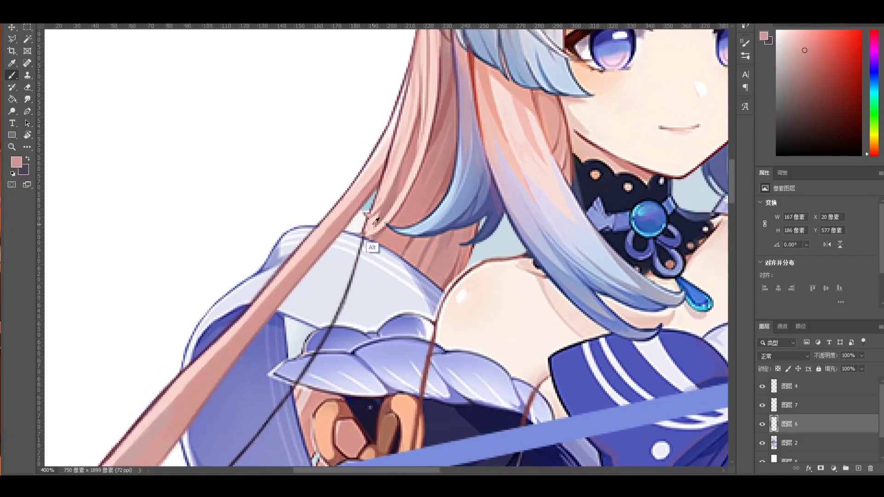
left_click(370, 228, "alt")
left_click_drag(366, 245, 336, 335)
left_click_drag(355, 289, 304, 378)
mouse_move(298, 392)
left_mouse_down()
mouse_move(319, 259)
mouse_move(244, 354)
left_mouse_up()
mouse_move(271, 313)
left_mouse_down()
mouse_move(232, 357)
mouse_move(251, 351)
left_mouse_up()
Broaden the lower part of the inner hair strand with pale beige strokes above the blue band.
left_click(326, 265, "alt")
left_click_drag(324, 270, 276, 330)
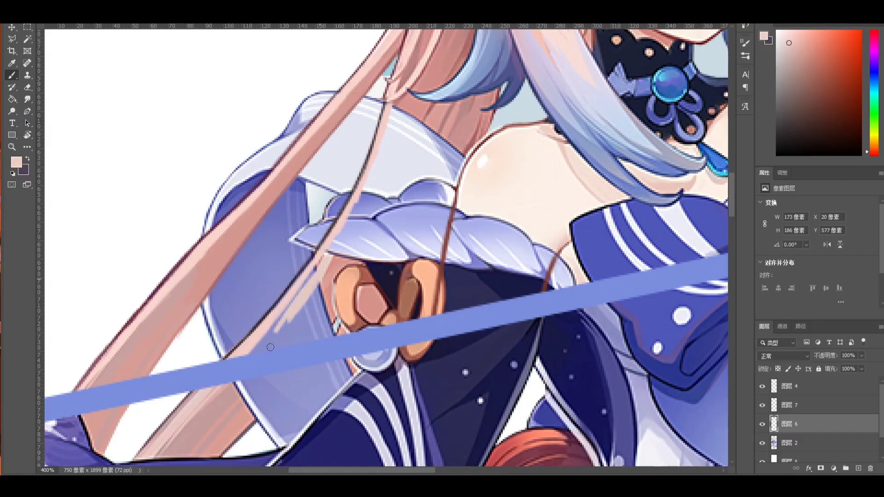
left_click_drag(317, 284, 256, 350)
left_click_drag(287, 317, 258, 344)
Layer sampled mid-pink and pale beige strokes on the lower inner hair strand to shade it.
left_click(412, 104, "alt")
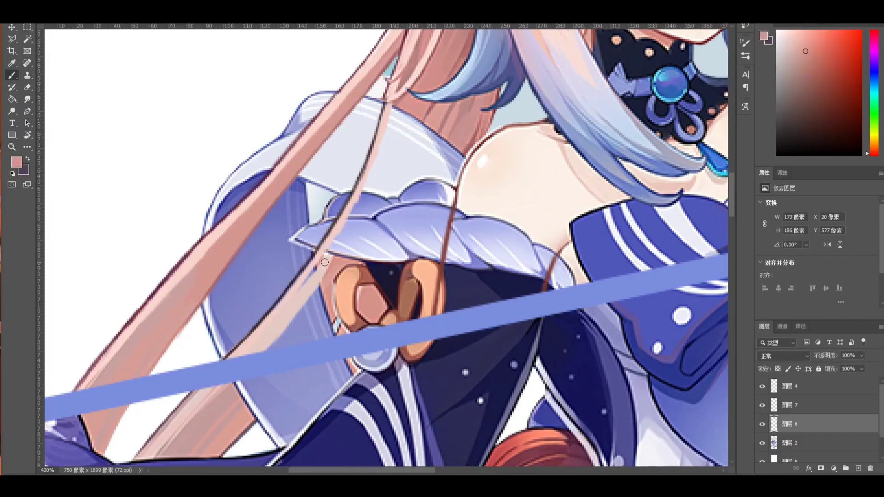
mouse_move(322, 261)
left_mouse_down()
mouse_move(252, 353)
mouse_move(216, 383)
left_mouse_up()
left_click(339, 263, "alt")
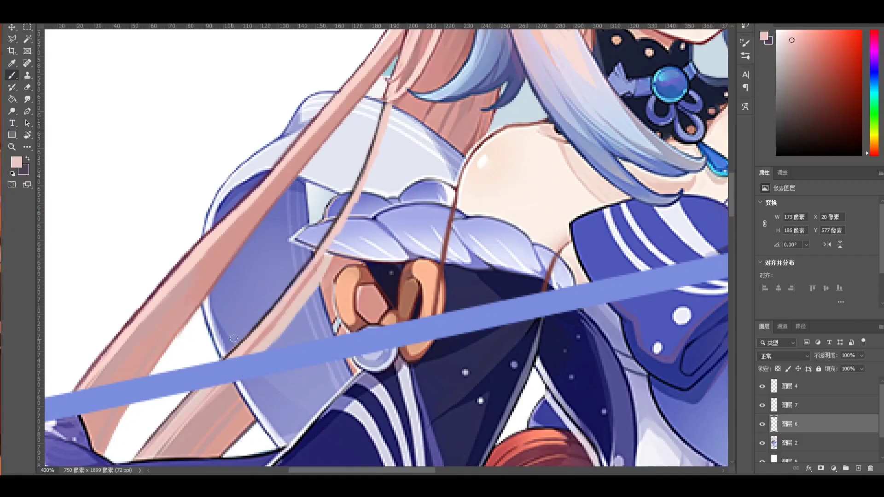
left_click_drag(269, 324, 246, 351)
left_click(313, 276, "alt")
left_click_drag(311, 275, 272, 328)
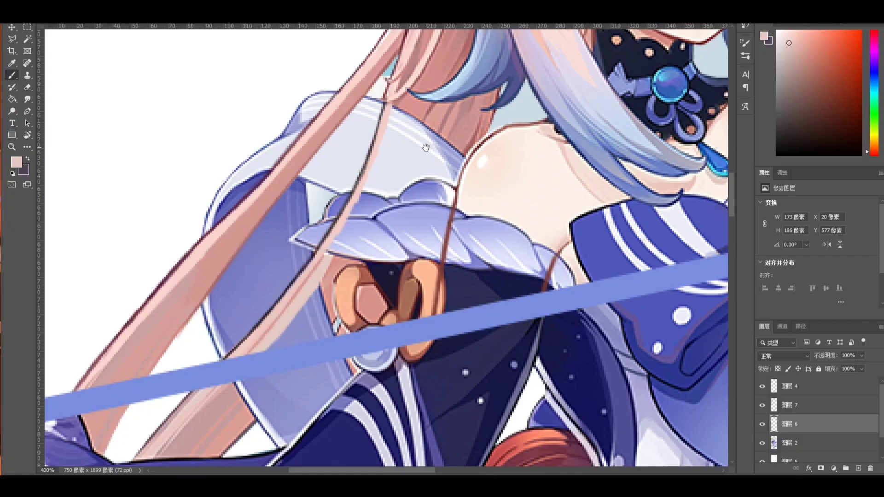
Enlarge the brush and fill the wide inner hair mass over the sleeve with flat sampled pink.
left_click_drag(426, 148, 318, 245)
left_click(322, 216, "alt")
key("bracketright")
key("bracketright")
key("bracketright")
key("bracketright")
key("bracketright")
mouse_move(302, 214)
left_mouse_down()
mouse_move(346, 252)
mouse_move(318, 350)
mouse_move(304, 248)
mouse_move(248, 368)
mouse_move(231, 339)
mouse_move(265, 283)
mouse_move(320, 296)
mouse_move(292, 355)
mouse_move(199, 360)
mouse_move(259, 318)
left_mouse_up()
Shrink the brush and fill the gap between the flat pink and the inner hair's dark outline with light pink, rotating the canvas.
left_click(253, 270, "alt")
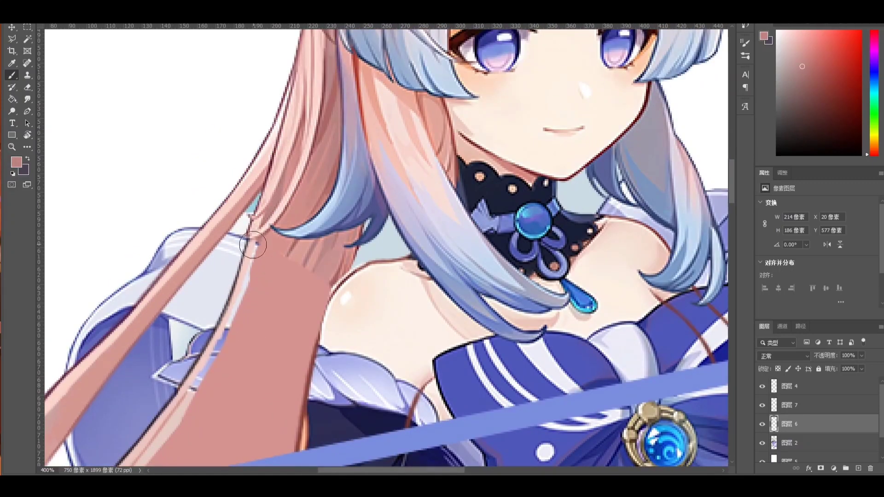
key("bracketleft")
key("bracketleft")
key("bracketleft")
key("bracketleft")
key("bracketleft")
key("bracketleft")
left_click(251, 239, "alt")
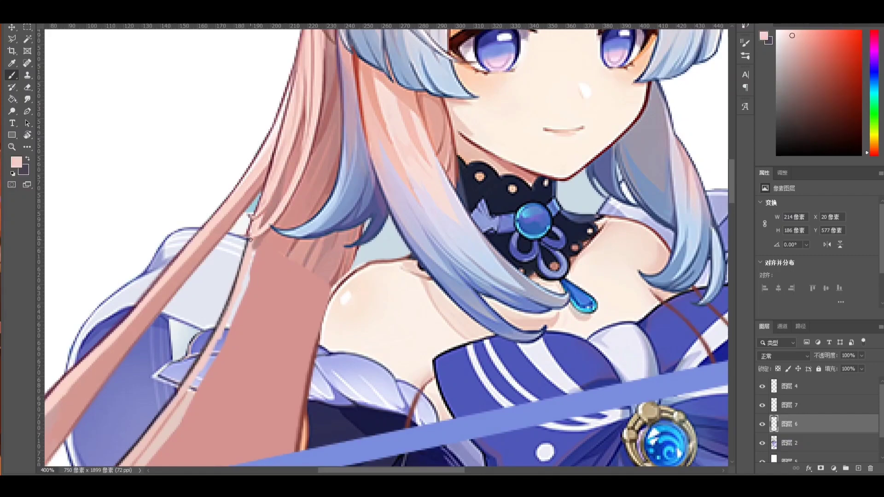
key("r")
mouse_move(246, 275)
left_mouse_down()
mouse_move(560, 229)
mouse_move(476, 169)
mouse_move(356, 252)
mouse_move(340, 291)
left_mouse_up()
left_click_drag(564, 119, 462, 175)
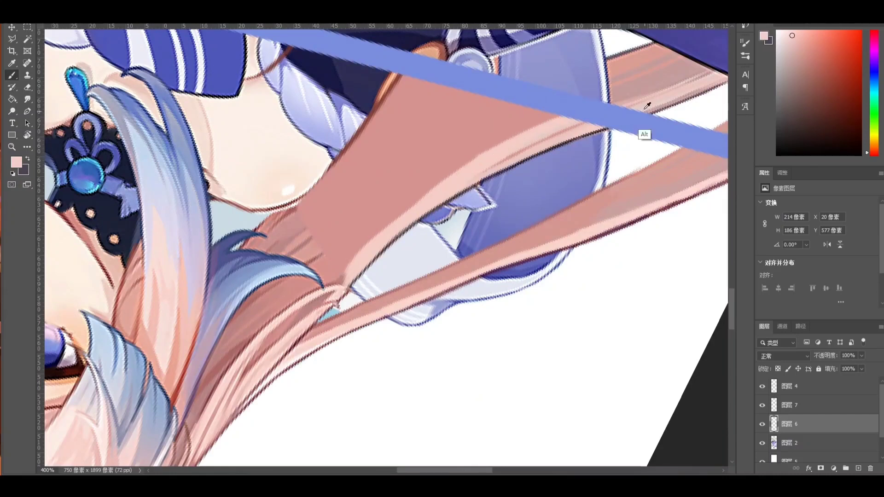
Add a greyish pink shade beside the light edge in the lower part of the inner hair mass.
left_click(618, 102, "alt")
left_click_drag(571, 117, 490, 151)
left_click(623, 118, "alt")
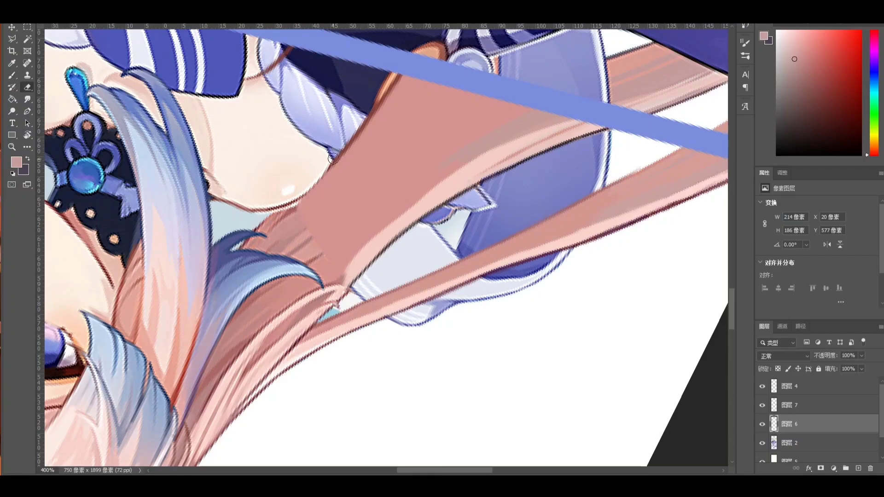
left_click_drag(318, 182, 382, 186)
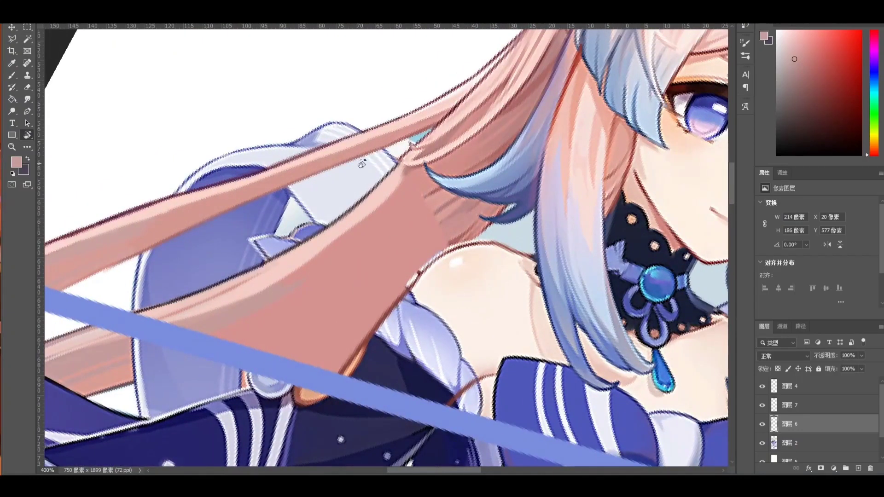
Blend sampled pinks from beneath the blue hair tip down through the inner hair mass to the shoulder edge.
key("b")
left_click(416, 204, "alt")
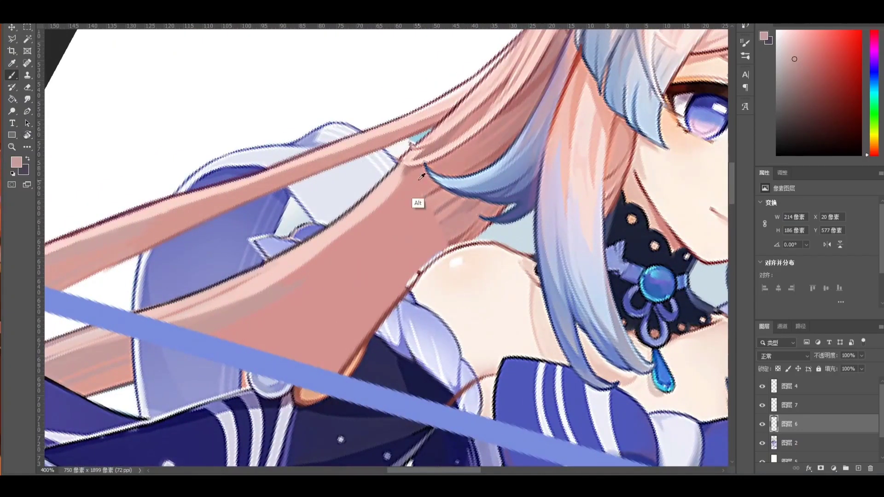
left_click_drag(407, 177, 330, 244)
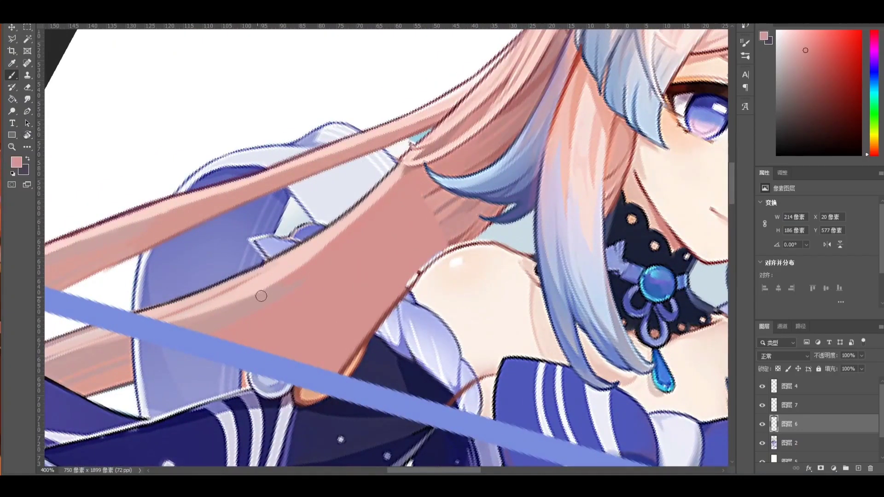
left_click(431, 196, "alt")
left_click_drag(430, 196, 368, 234)
left_click(446, 234, "alt")
left_click_drag(446, 234, 339, 276)
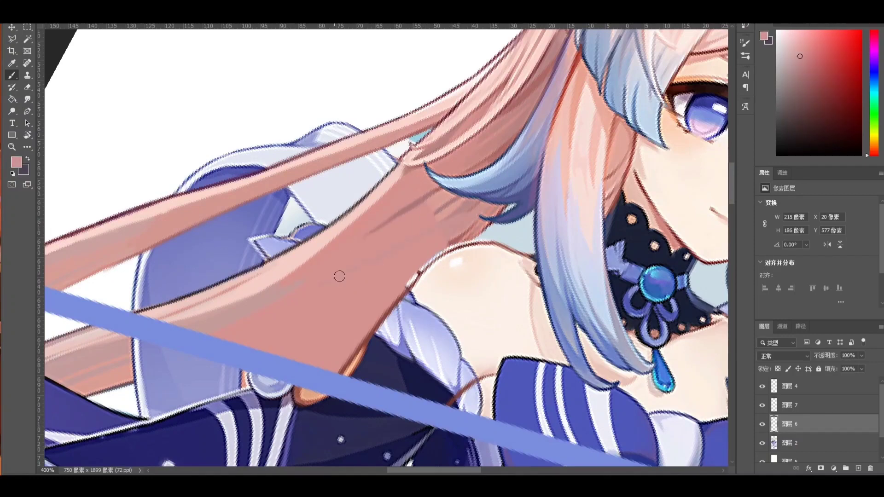
left_click_drag(453, 235, 385, 303)
left_click_drag(402, 273, 297, 335)
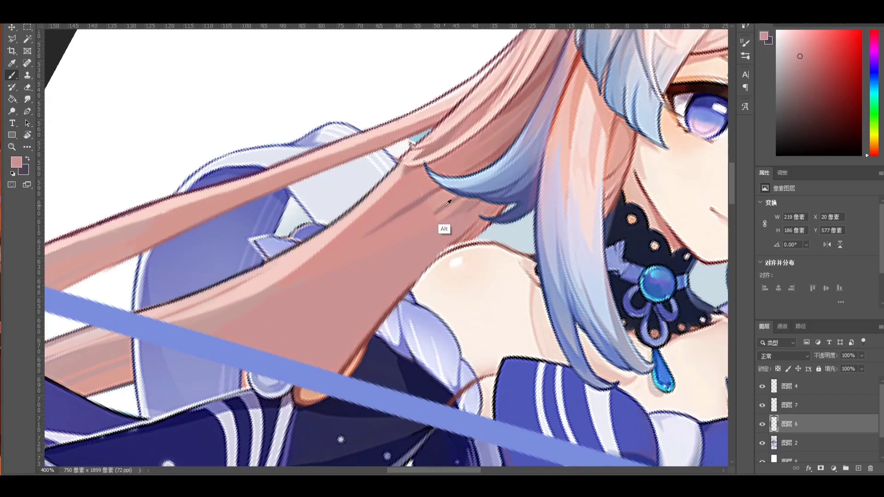
Add thin darker and lighter strand lines to the inner hair mass below the blue hair tip.
left_click(445, 228, "alt")
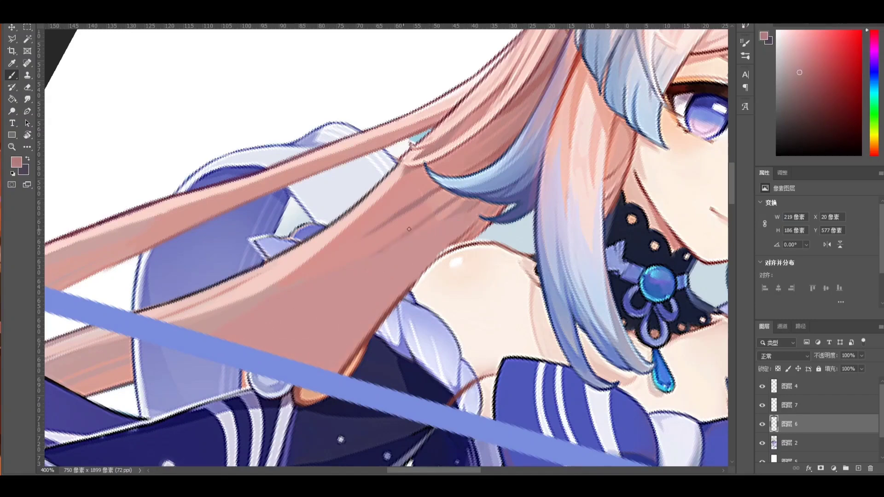
left_click(438, 232, "alt")
left_click(434, 226, "alt")
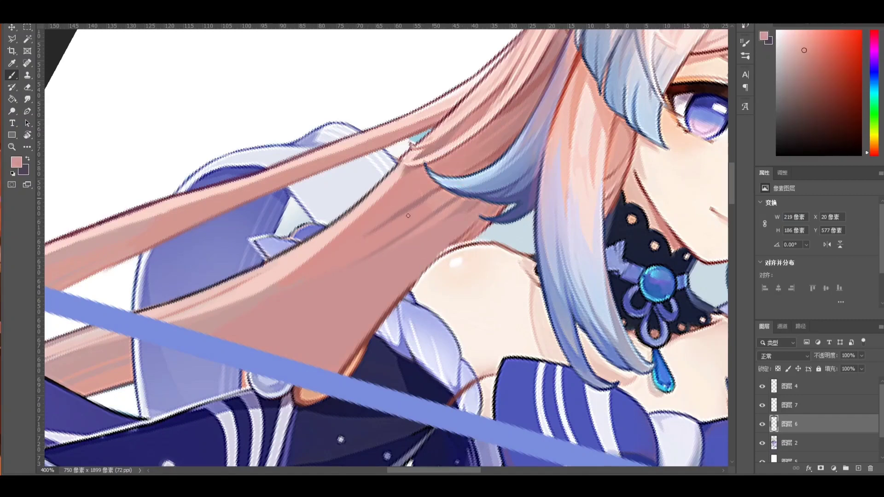
left_click(421, 196, "alt")
left_click(470, 231, "alt")
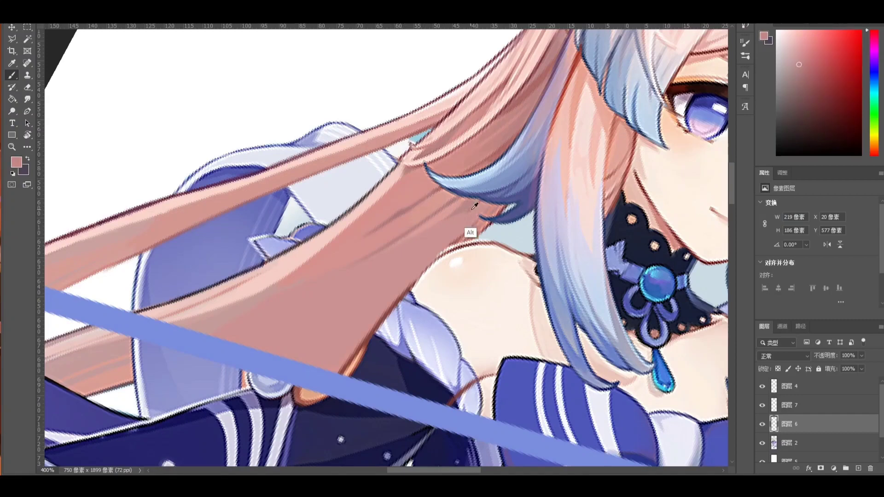
left_click_drag(315, 322, 399, 304)
Refine the greyish pink shading at the bottom of the inner hair mass and return the canvas to upright.
left_click(375, 279, "alt")
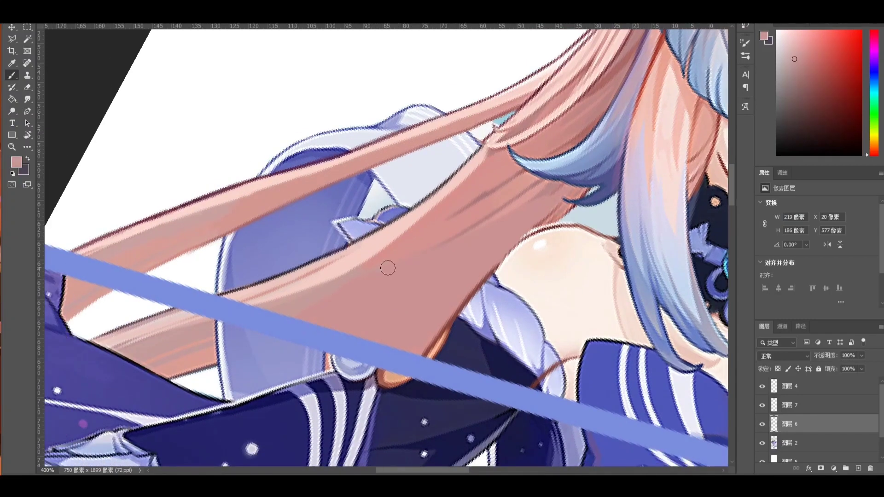
left_click(364, 308, "alt")
key("space")
key("e")
left_click_drag(521, 239, 351, 265)
key("v")
key("c")
key("b")
key("space")
mouse_move(304, 215)
left_mouse_down()
mouse_move(351, 229)
mouse_move(217, 326)
mouse_move(258, 320)
mouse_move(207, 359)
left_mouse_up()
On layer 图层 2, erase the sleeve outside the outer hair strand and the teal patch between the two strands.
left_click(798, 447)
key("e")
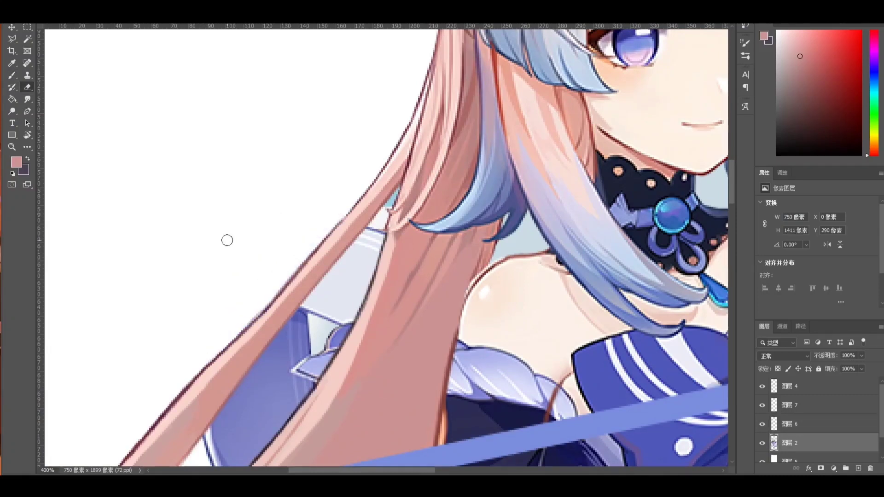
key("space")
left_click_drag(378, 232, 360, 227)
left_click_drag(376, 197, 375, 193)
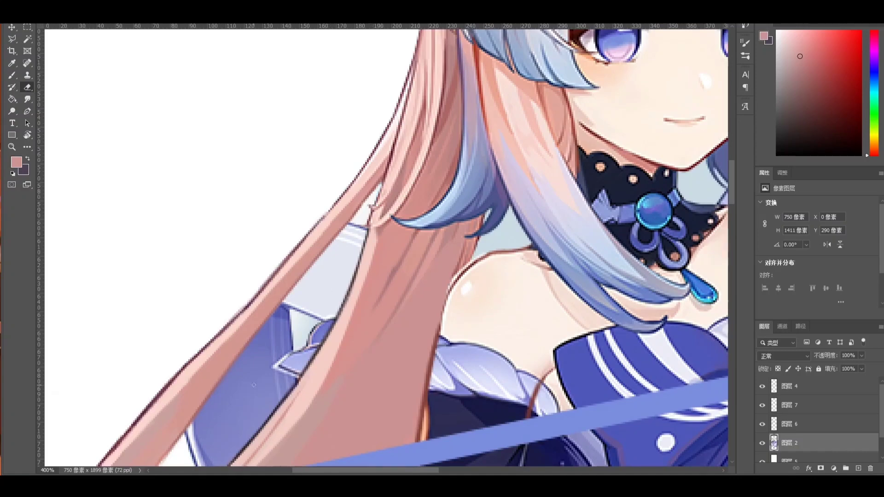
left_click_drag(254, 385, 278, 251)
Draw the dark red outline between the hair and the shoulder on layer 图层 7 and erase its stray edges.
scroll(274, 249, "down", 4)
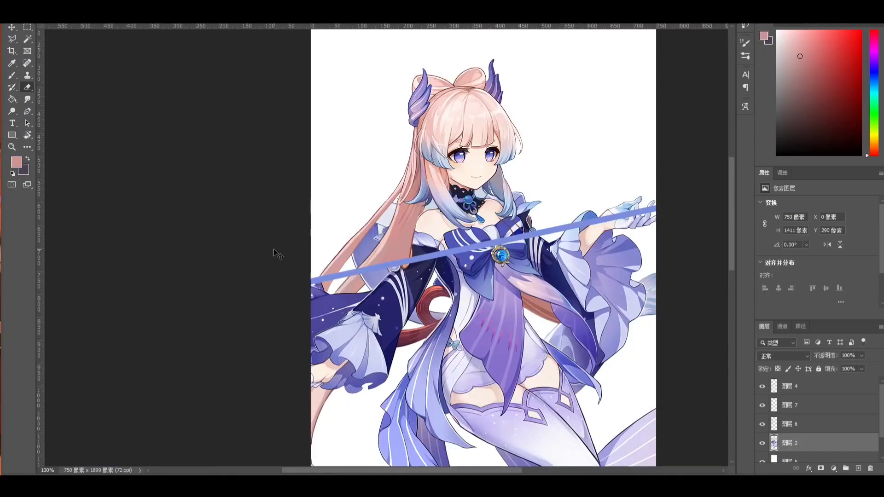
scroll(274, 249, "up", 3)
key("b")
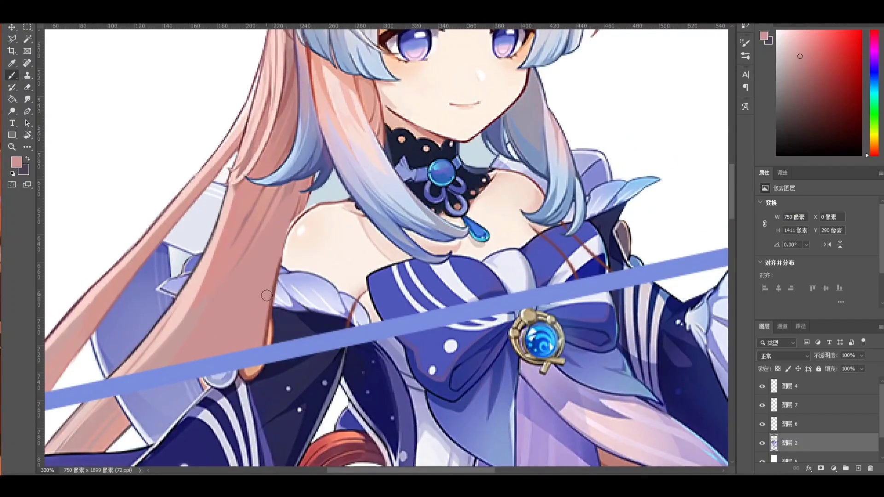
left_click(268, 297, "alt")
scroll(269, 291, "up", 2)
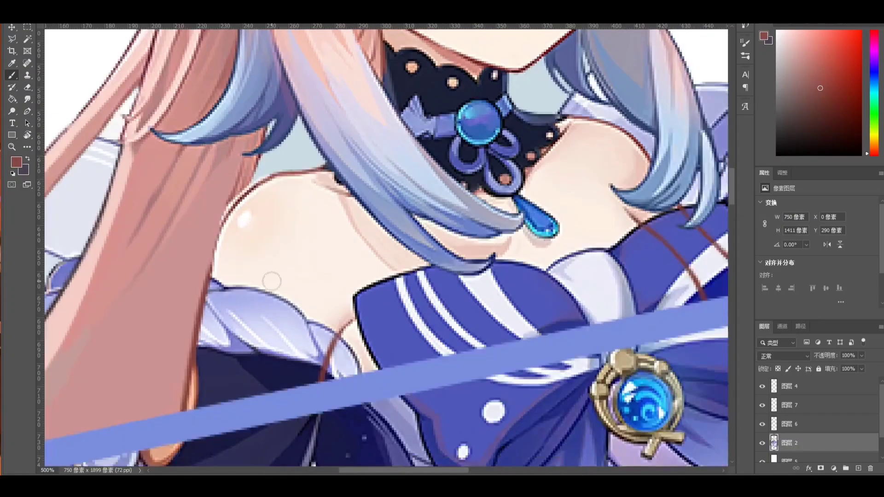
scroll(272, 281, "down", 2)
scroll(267, 253, "up", 2)
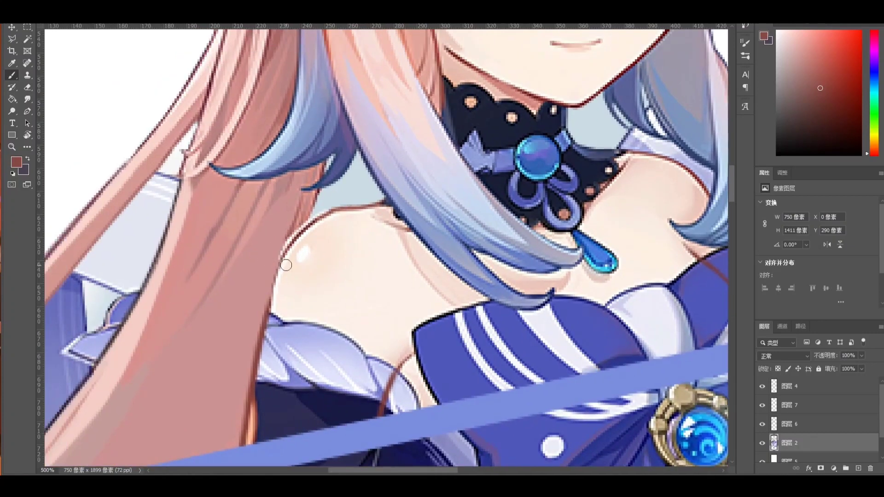
left_click(803, 409)
left_click_drag(287, 251, 263, 321)
left_click_drag(279, 266, 270, 294)
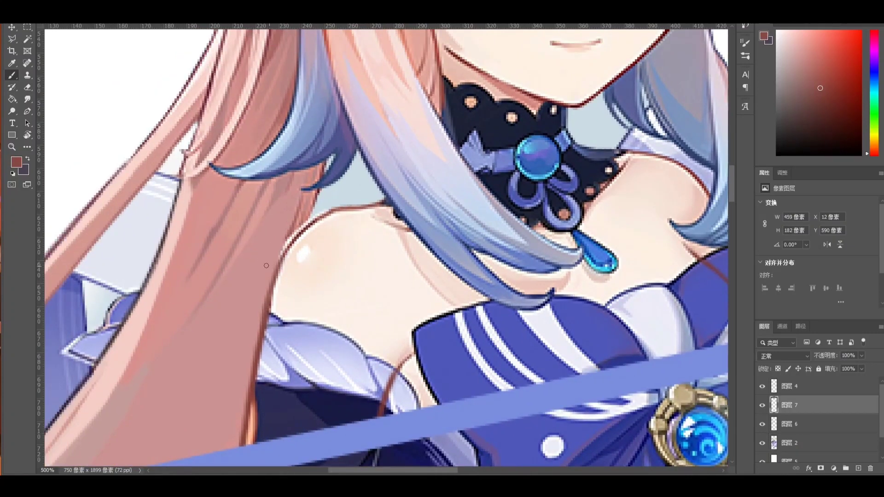
key("e")
left_click_drag(282, 262, 263, 355)
left_click_drag(332, 360, 323, 278)
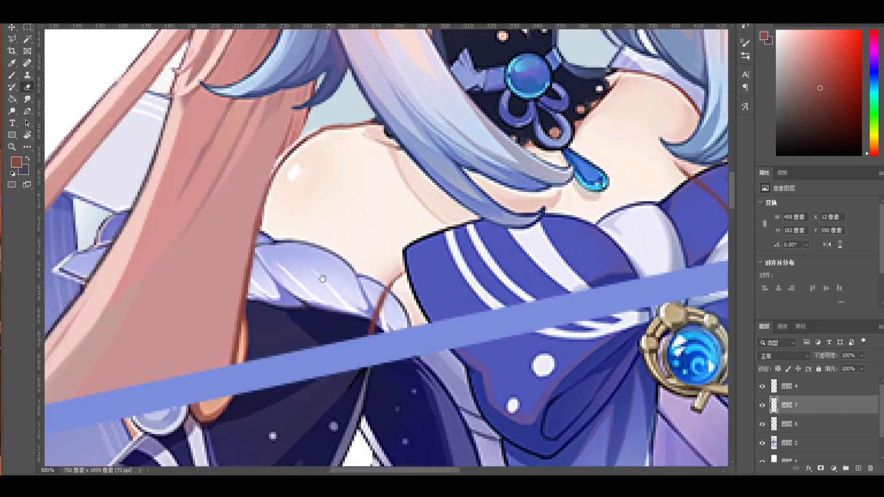
On layer 图层 6, paint the sampled skin tone over the lilac ruffle and dark sleeve on the upper arm.
left_click(801, 424)
key("b")
left_click(297, 244, "alt")
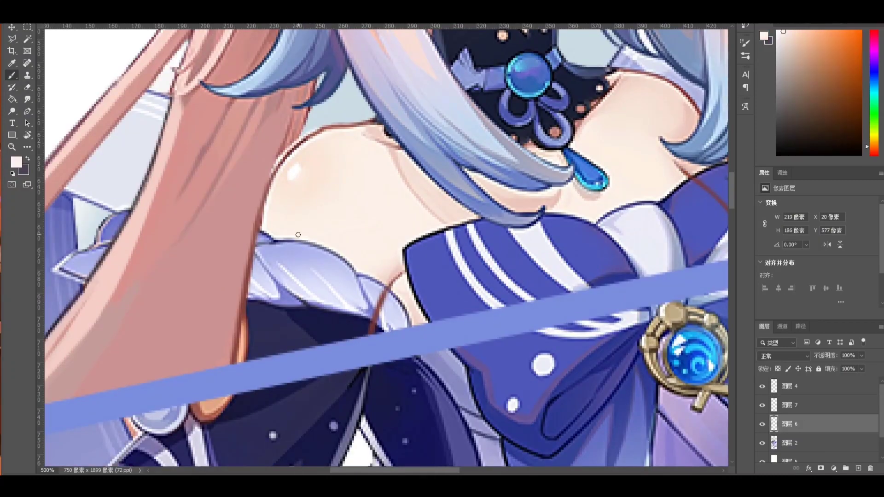
mouse_move(298, 234)
left_mouse_down()
mouse_move(267, 309)
mouse_move(256, 277)
mouse_move(310, 236)
mouse_move(322, 324)
mouse_move(348, 354)
left_mouse_up()
left_click(242, 251, "alt")
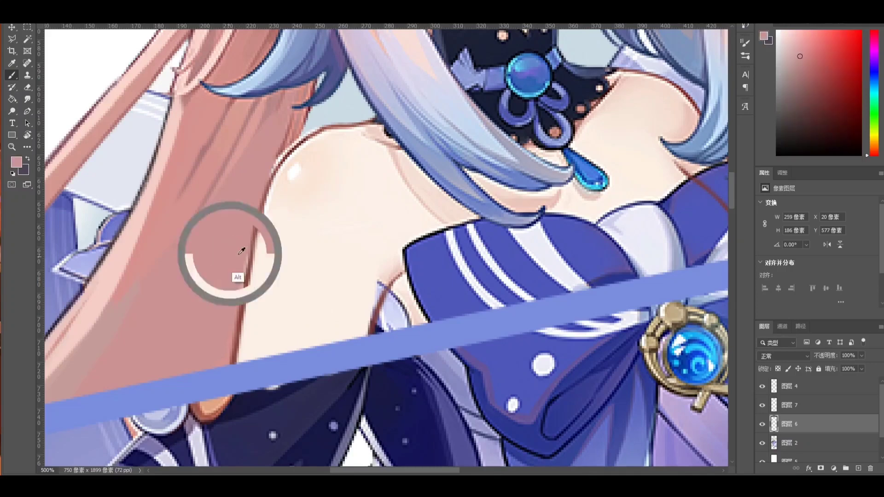
left_click(282, 258, "alt")
scroll(270, 256, "right", 5)
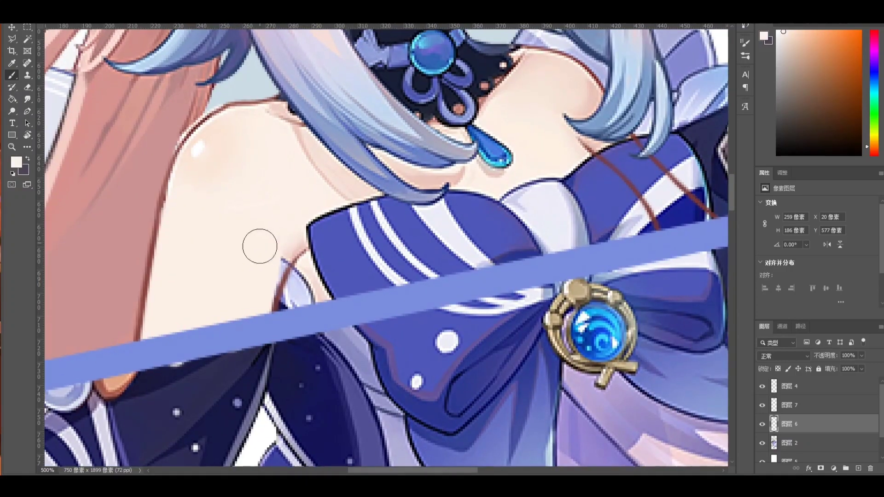
Shade the arm side of the armpit crease in pale pink with a smaller brush, blending it with sampled skin tones.
left_click(298, 272, "alt")
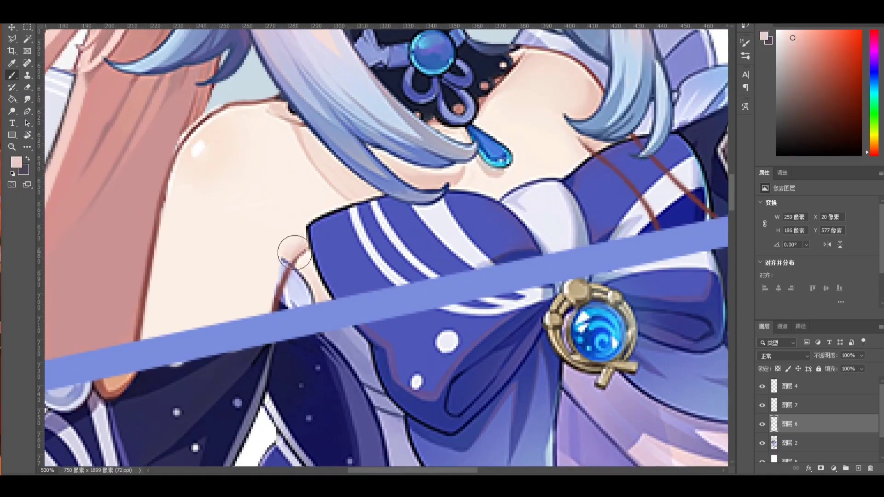
key("ctrl+z")
key("[")
left_click_drag(286, 266, 268, 309)
left_click_drag(288, 260, 276, 280)
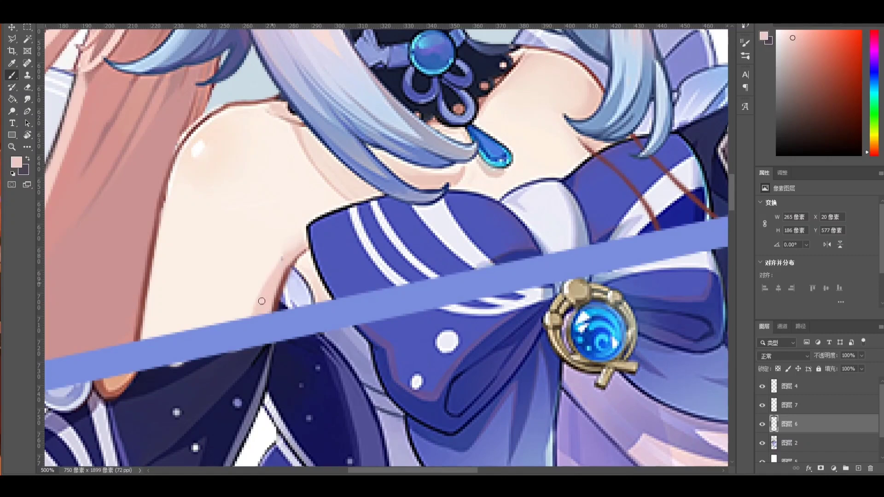
left_click(273, 276, "alt")
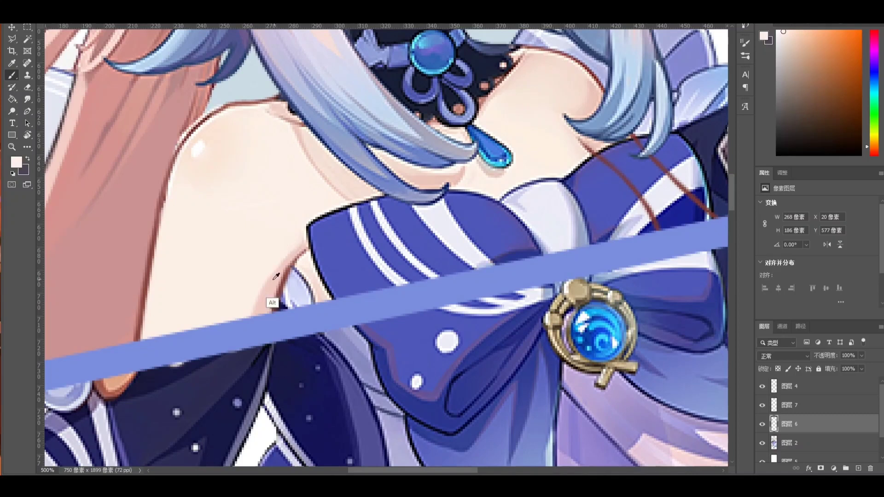
left_click(274, 302, "alt")
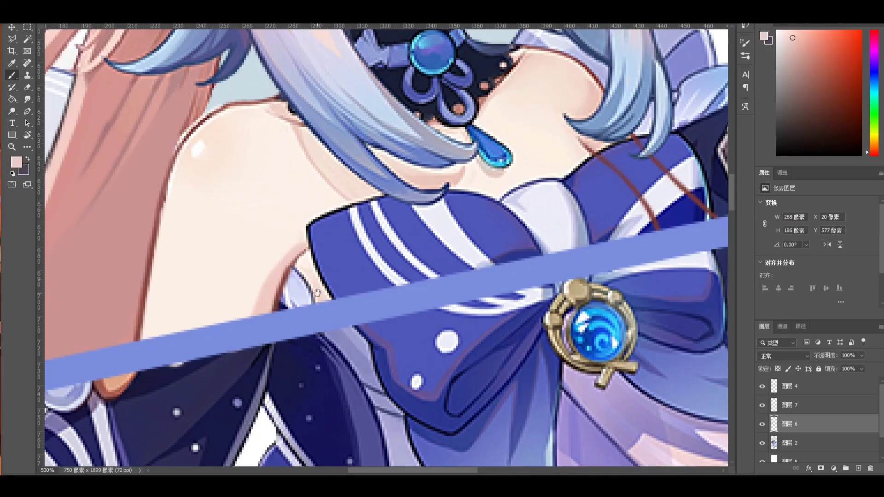
Paint skin tones over the lilac cloth beside the armpit crease and smudge the pink shading on the arm.
mouse_move(318, 293)
left_mouse_down()
mouse_move(262, 286)
mouse_move(251, 273)
mouse_move(241, 284)
left_mouse_up()
left_click(244, 264, "alt")
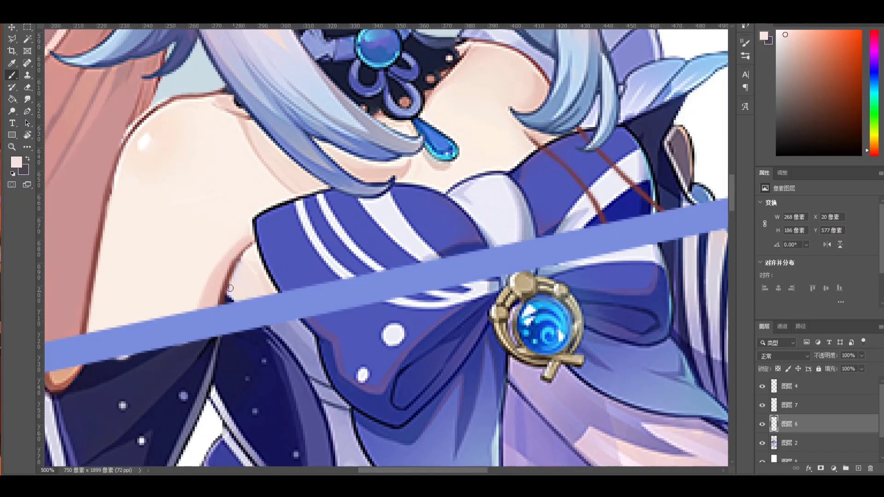
left_click(220, 298, "alt")
left_click_drag(242, 259, 237, 275)
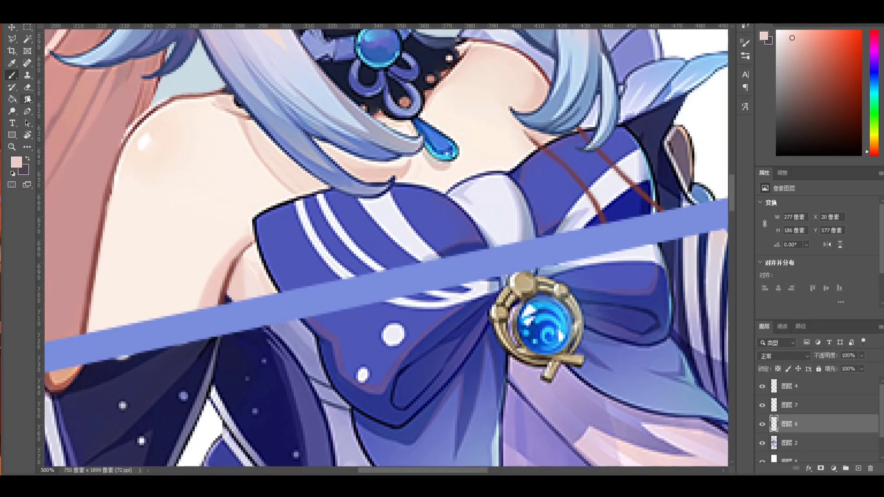
left_click(27, 99)
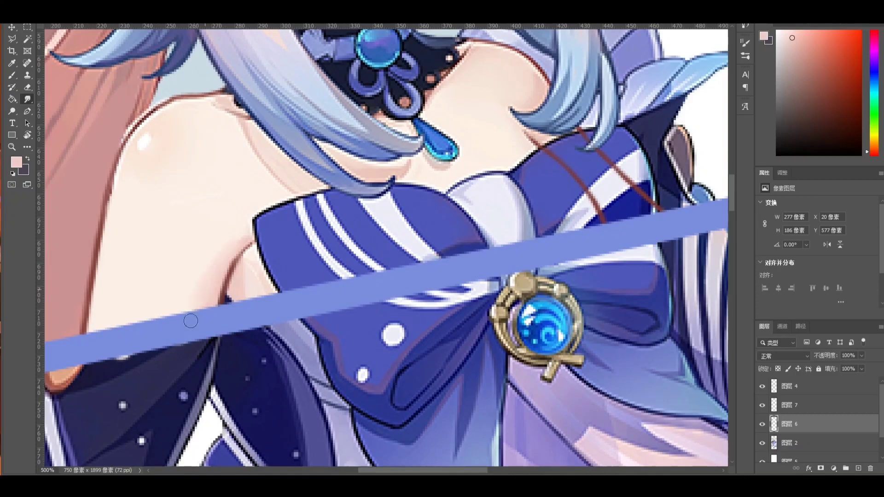
Fill the area between the two dark red lines below the blue hair tips with shadowed pink skin colour.
left_click_drag(295, 319, 198, 410)
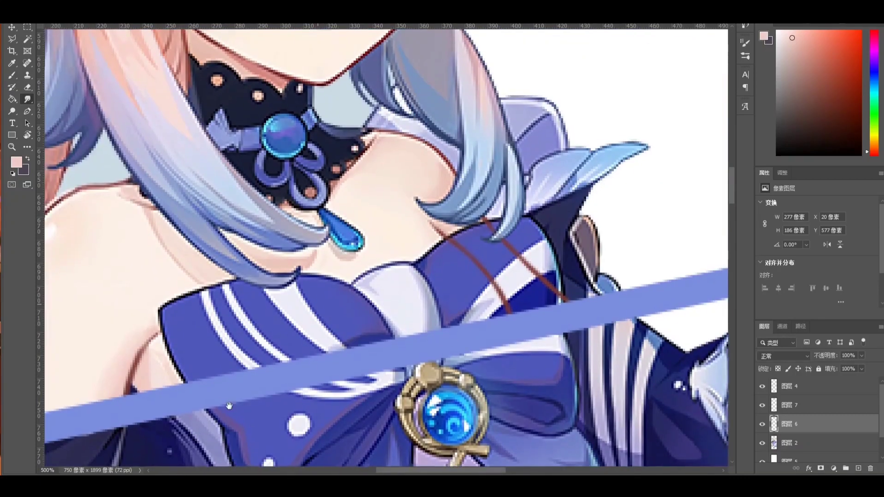
left_click_drag(375, 248, 297, 254)
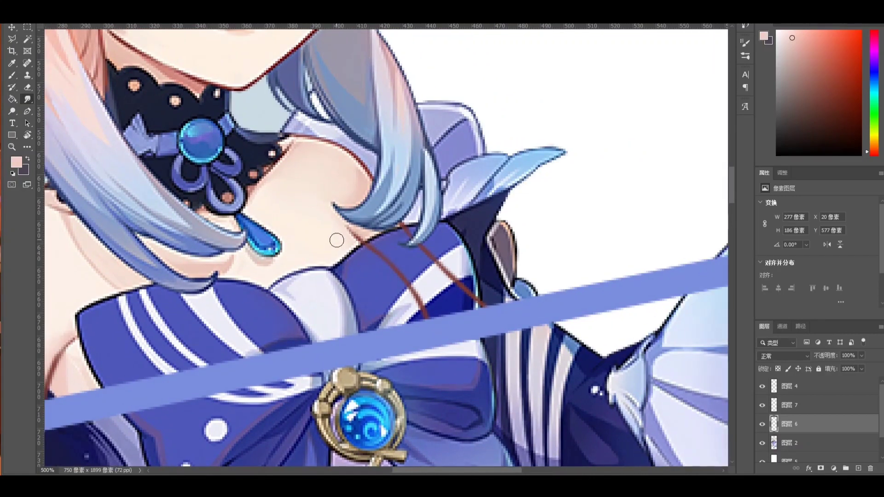
key("b")
left_click(322, 255, "alt")
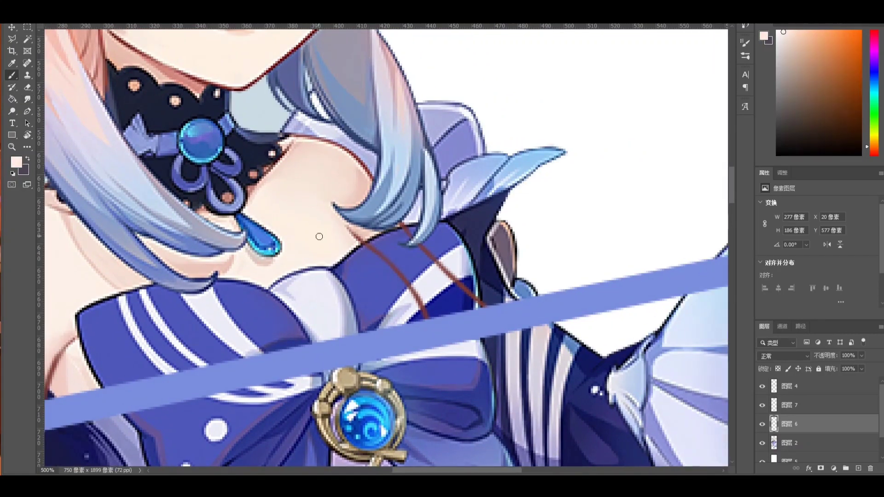
left_click(360, 233, "alt")
mouse_move(367, 234)
left_mouse_down()
mouse_move(407, 269)
mouse_move(394, 232)
mouse_move(473, 300)
left_mouse_up()
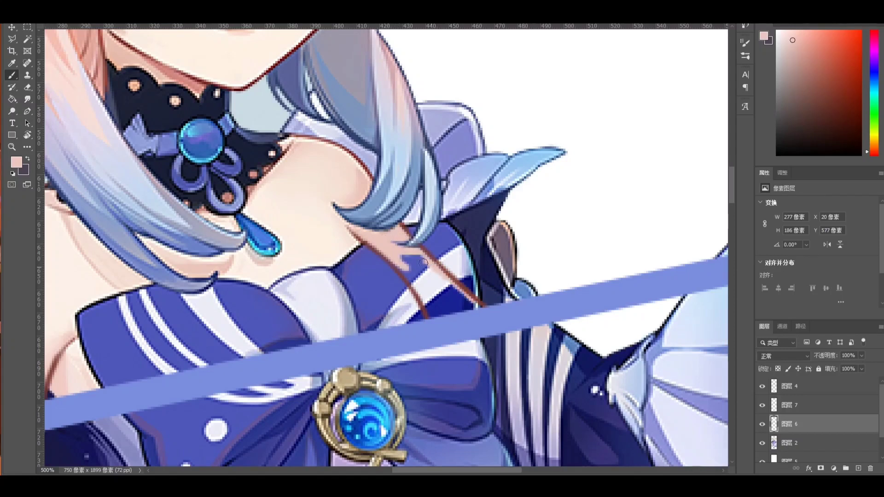
mouse_move(423, 262)
left_mouse_down()
mouse_move(460, 295)
mouse_move(415, 258)
mouse_move(442, 313)
mouse_move(437, 320)
mouse_move(428, 309)
mouse_move(472, 309)
left_mouse_up()
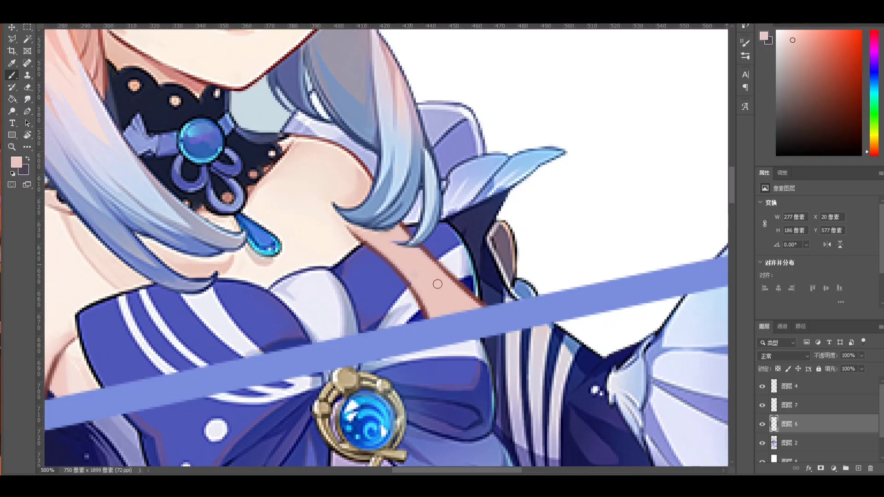
Paint sampled skin tones over the blue and white bow above the diagonal bar, keeping the dark red body outline.
mouse_move(291, 260)
left_mouse_down()
mouse_move(438, 224)
mouse_move(495, 178)
left_mouse_up()
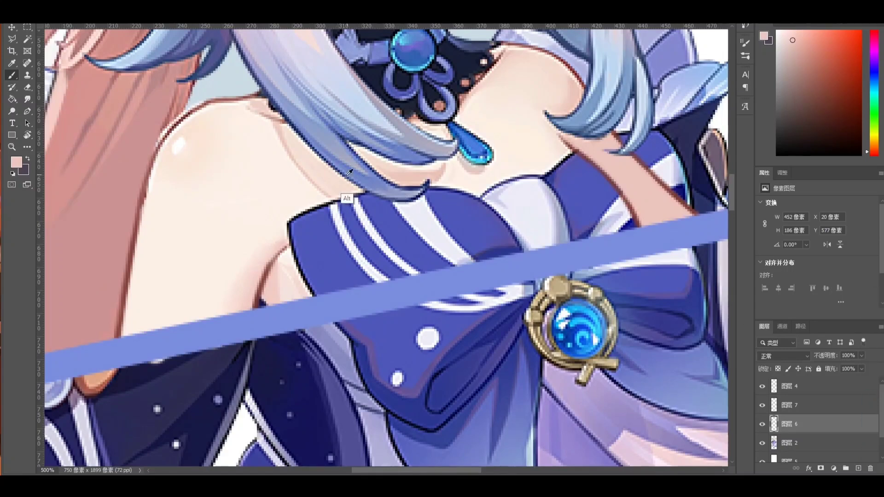
left_click(342, 190, "alt")
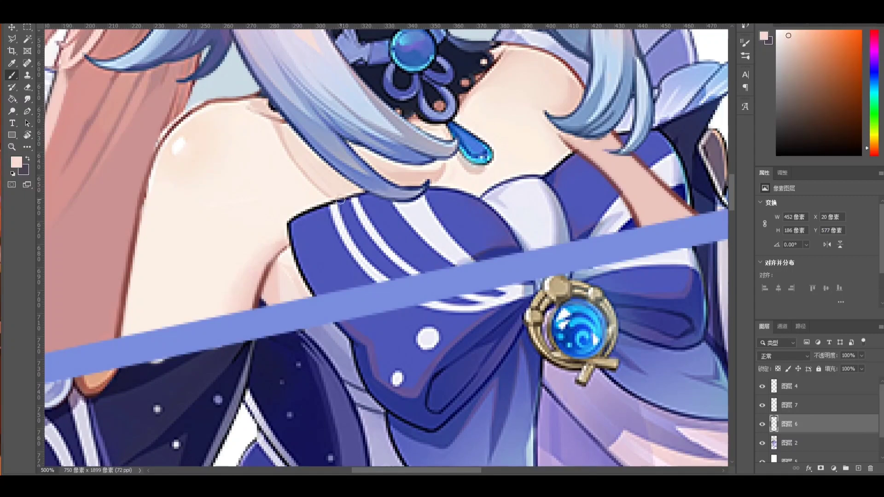
mouse_move(340, 199)
left_mouse_down()
mouse_move(385, 196)
mouse_move(335, 190)
mouse_move(379, 204)
mouse_move(358, 197)
left_mouse_up()
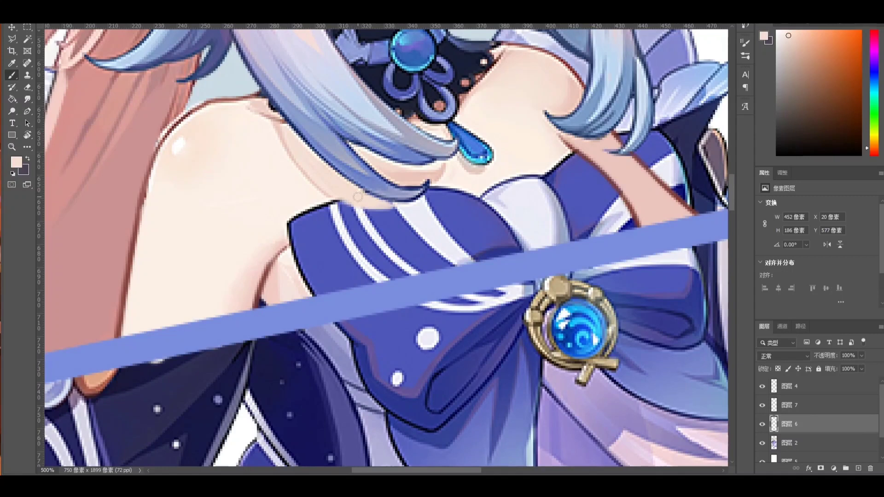
left_click(284, 211, "alt")
mouse_move(291, 221)
left_mouse_down()
mouse_move(307, 276)
mouse_move(290, 253)
mouse_move(297, 245)
mouse_move(275, 225)
mouse_move(323, 259)
left_mouse_up()
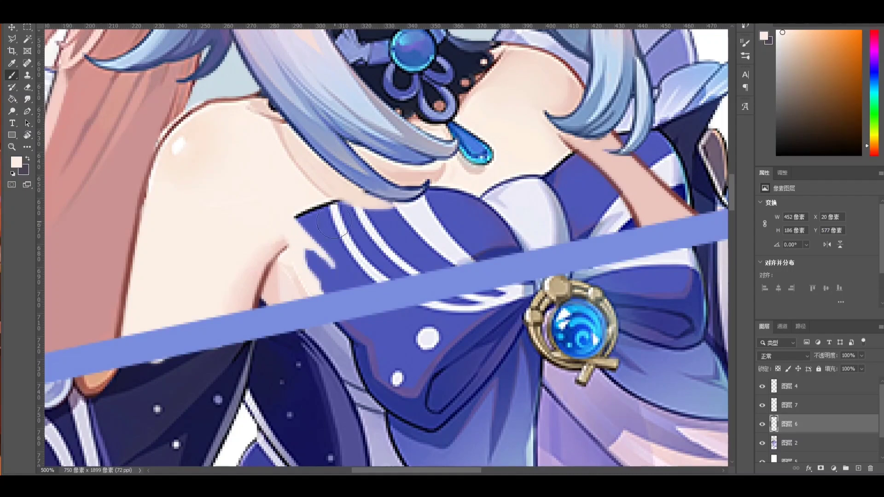
mouse_move(308, 215)
left_mouse_down()
mouse_move(345, 261)
mouse_move(317, 270)
mouse_move(336, 286)
mouse_move(320, 284)
mouse_move(631, 226)
mouse_move(601, 182)
mouse_move(564, 153)
mouse_move(621, 221)
mouse_move(605, 222)
mouse_move(594, 248)
mouse_move(592, 201)
mouse_move(580, 191)
mouse_move(580, 216)
mouse_move(538, 171)
mouse_move(532, 186)
mouse_move(513, 179)
mouse_move(437, 193)
mouse_move(401, 214)
mouse_move(318, 208)
mouse_move(370, 237)
mouse_move(361, 236)
mouse_move(501, 194)
mouse_move(443, 237)
mouse_move(523, 220)
mouse_move(477, 255)
left_mouse_up()
mouse_move(535, 221)
left_mouse_down()
mouse_move(469, 227)
mouse_move(352, 277)
mouse_move(357, 252)
mouse_move(391, 238)
mouse_move(318, 221)
mouse_move(304, 201)
mouse_move(350, 215)
mouse_move(409, 213)
mouse_move(323, 207)
mouse_move(379, 217)
mouse_move(398, 210)
mouse_move(351, 205)
mouse_move(357, 223)
mouse_move(321, 189)
mouse_move(339, 187)
left_mouse_up()
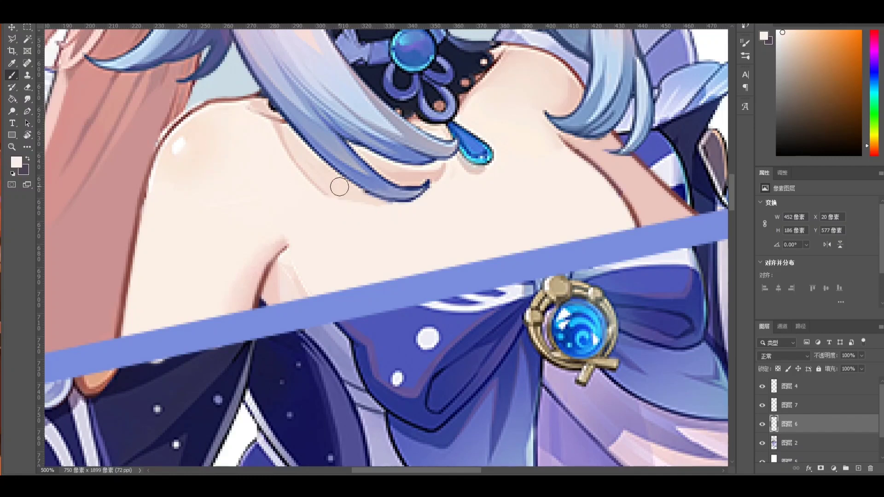
Refine the pale pink shadow cast on the skin beneath the blue hair strand, rotating the canvas while painting.
left_click(280, 131, "alt")
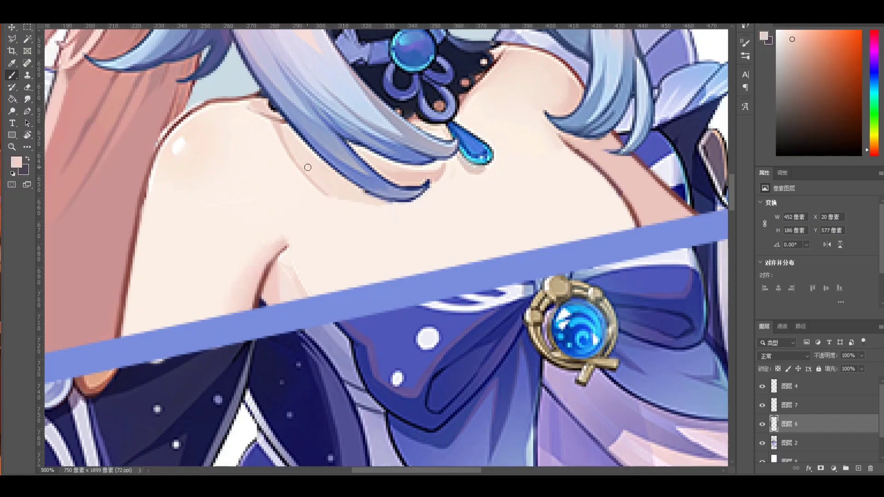
key("r")
mouse_move(315, 182)
left_mouse_down()
mouse_move(354, 152)
mouse_move(490, 202)
mouse_move(394, 211)
left_mouse_up()
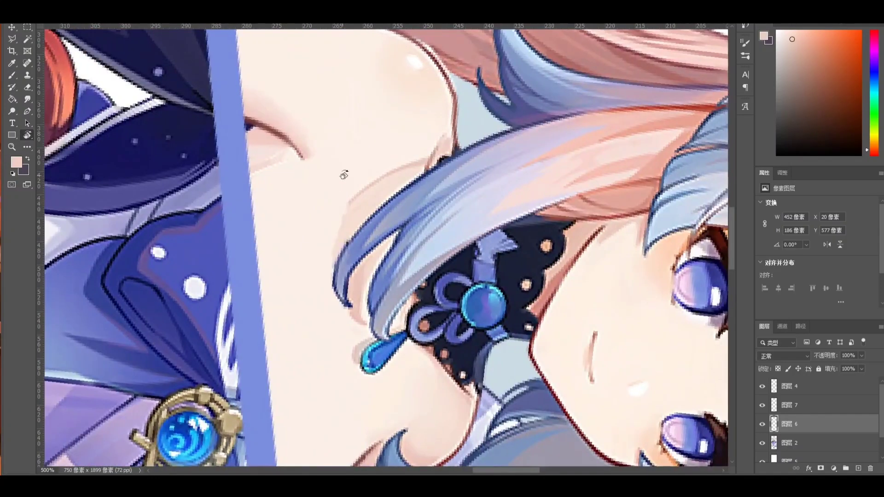
key("b")
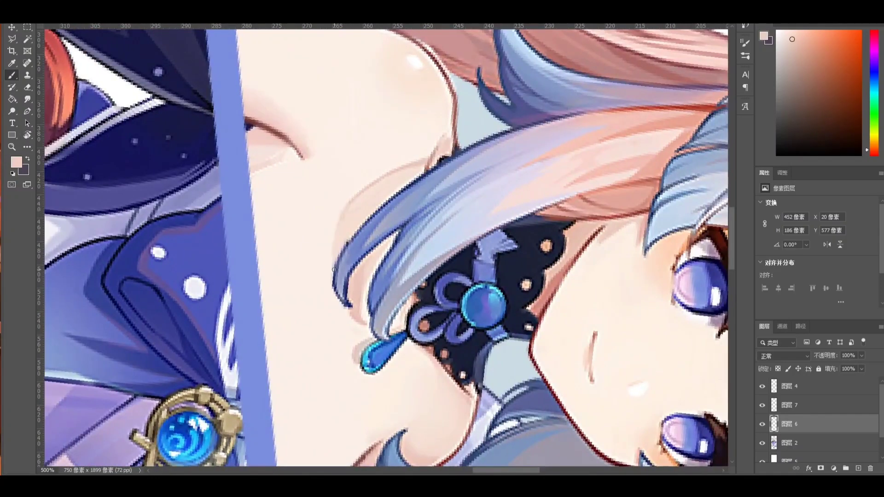
left_click(356, 216, "alt")
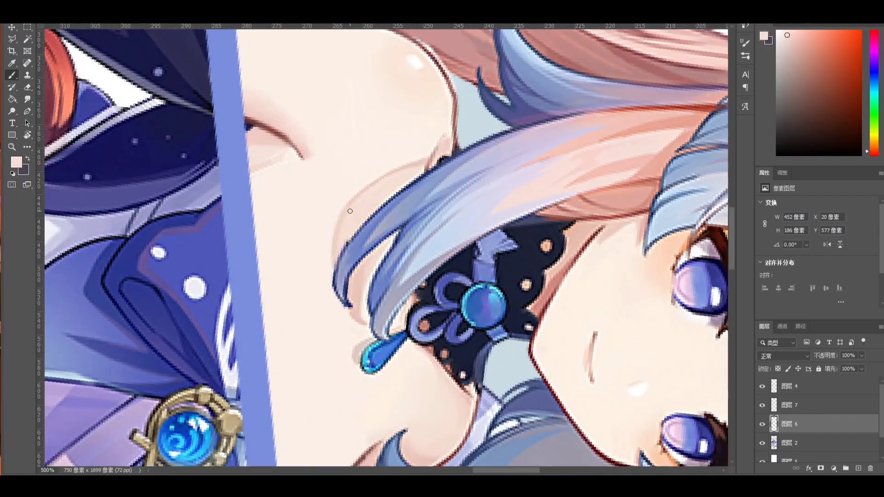
key("c")
key("b")
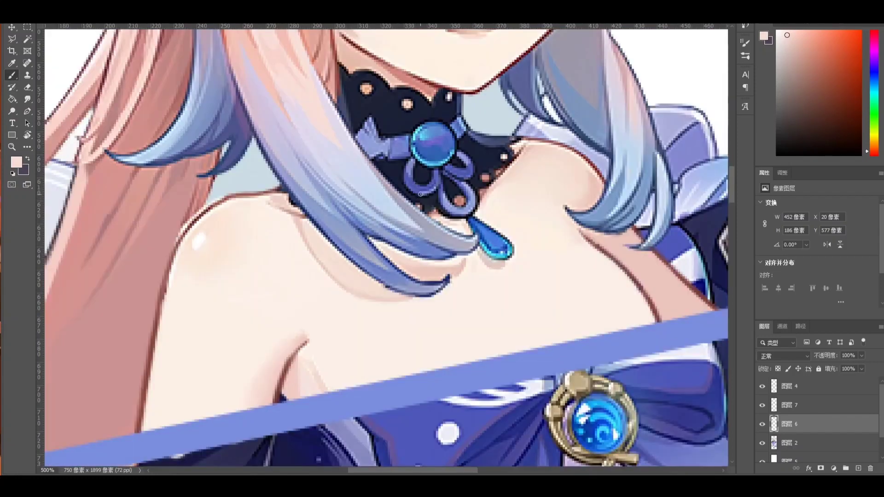
Fill the light gap between the long pink hair and the shoulder outline with sampled reddish pink.
left_click_drag(354, 217, 503, 148)
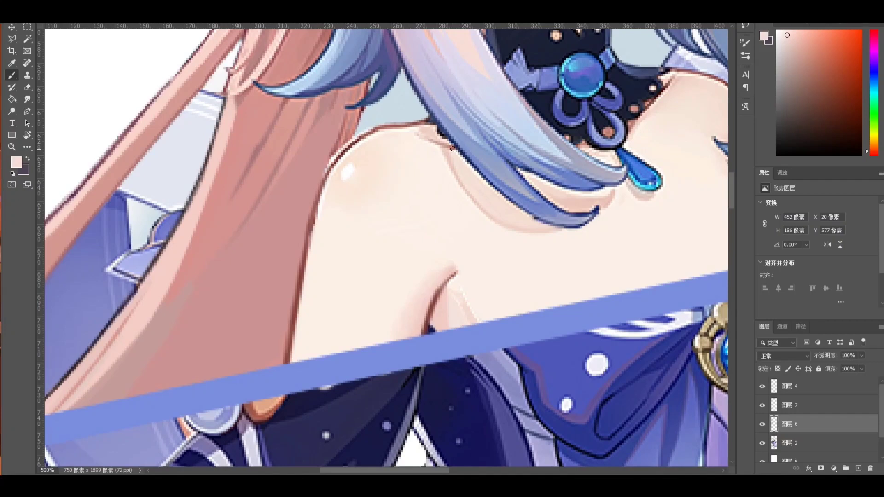
left_click(352, 128, "alt")
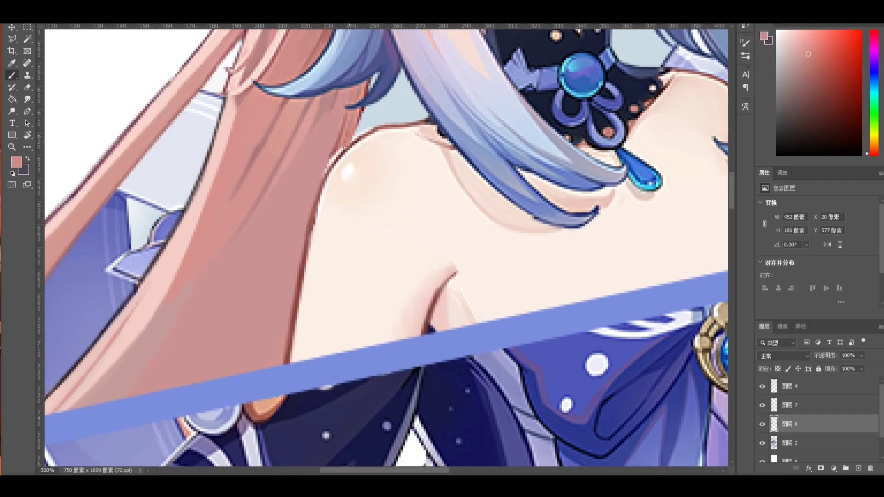
left_click(342, 144, "alt")
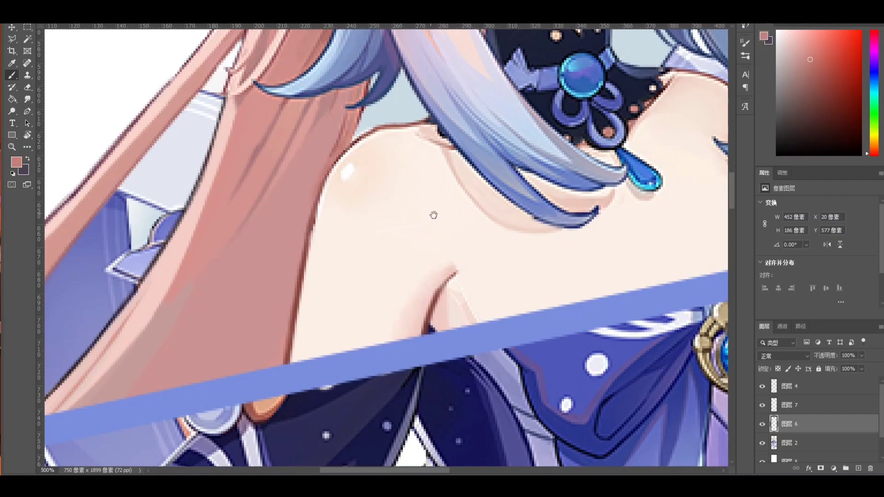
Paint the shadowed pink neck colour over the black choker between the long hair strand and the centre gem.
mouse_move(433, 215)
left_mouse_down()
mouse_move(340, 150)
mouse_move(306, 150)
left_mouse_up()
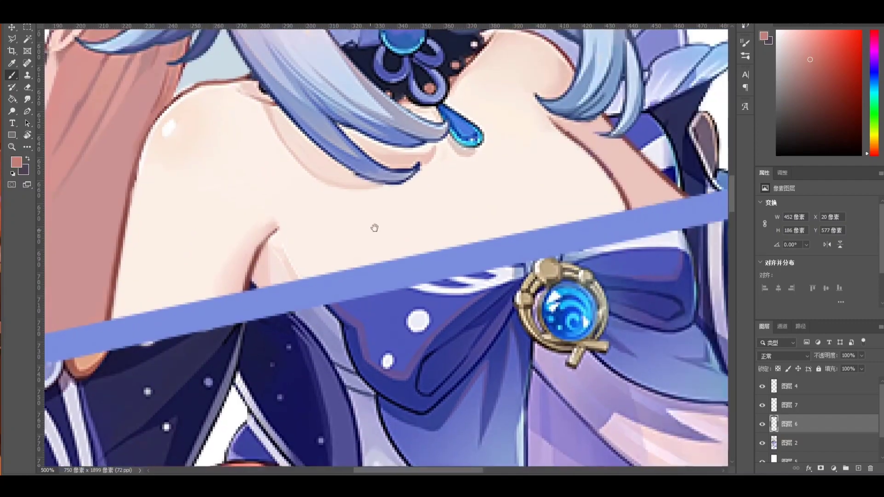
left_click_drag(374, 228, 376, 291)
left_click(285, 240, "alt")
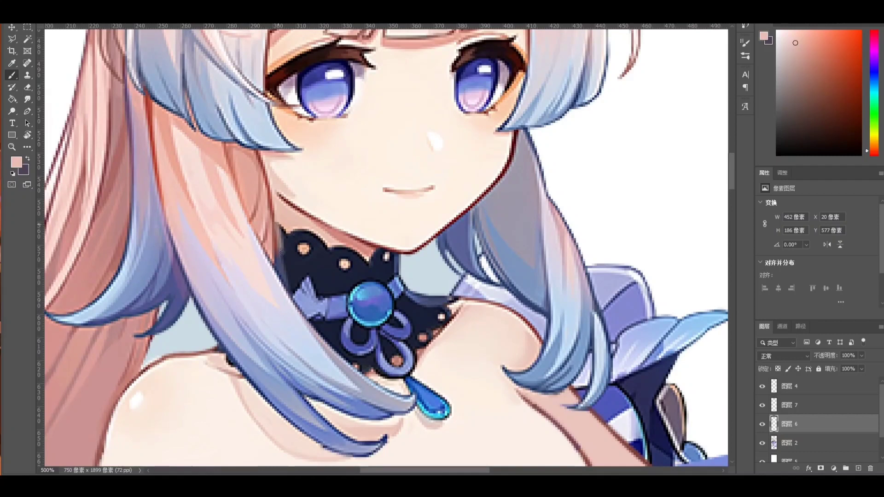
left_click_drag(282, 251, 281, 237)
mouse_move(286, 230)
left_mouse_down()
mouse_move(284, 274)
mouse_move(330, 331)
mouse_move(291, 274)
mouse_move(291, 241)
mouse_move(303, 233)
mouse_move(370, 277)
mouse_move(355, 280)
mouse_move(292, 232)
mouse_move(352, 321)
mouse_move(309, 303)
mouse_move(368, 365)
left_mouse_up()
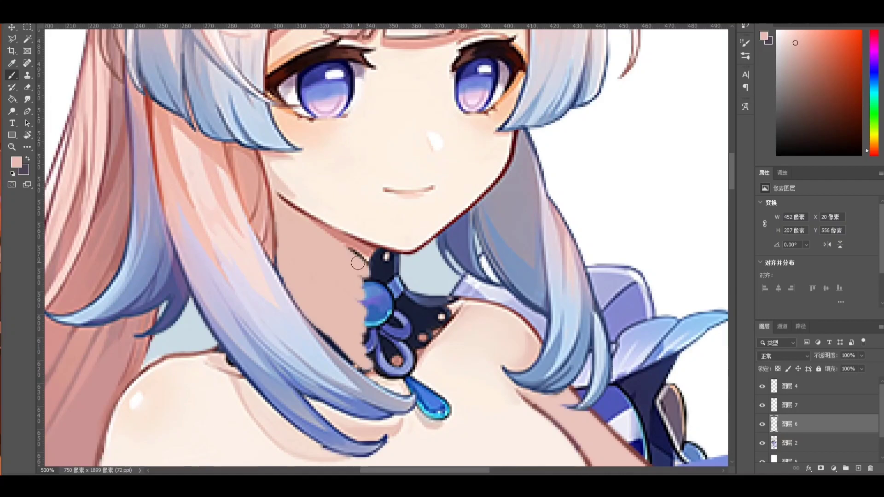
mouse_move(340, 250)
left_mouse_down()
mouse_move(374, 271)
mouse_move(368, 283)
mouse_move(354, 283)
mouse_move(365, 349)
left_mouse_up()
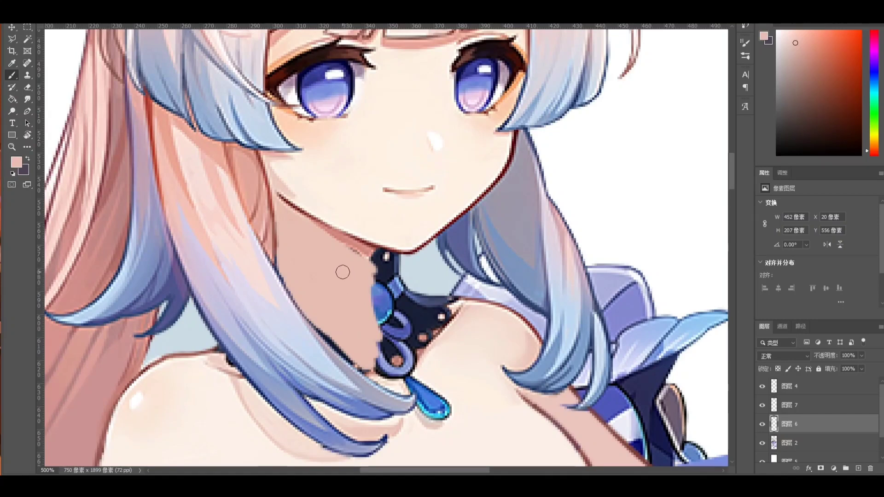
Cover the blue teardrop pendant and its shadow with the surrounding skin tones.
left_click(448, 357, "alt")
mouse_move(427, 375)
left_mouse_down()
mouse_move(420, 412)
mouse_move(456, 416)
left_mouse_up()
scroll(449, 392, "down", 3)
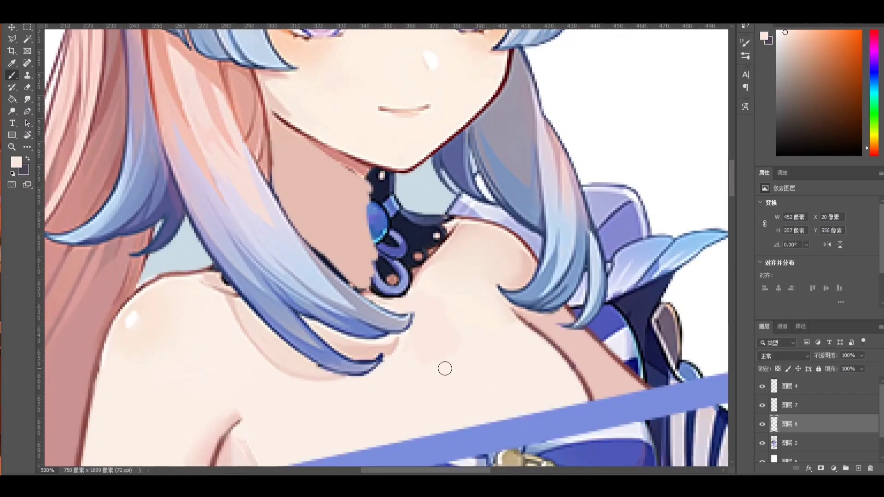
left_click(449, 363, "alt")
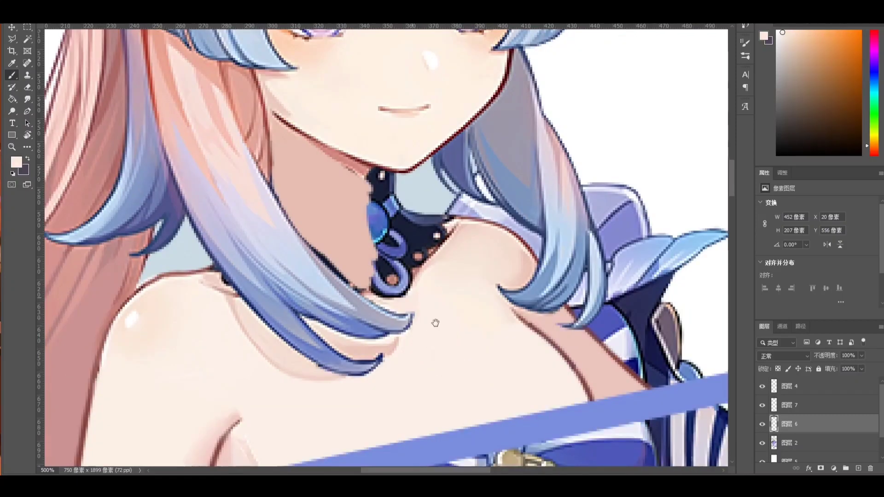
Cover the remaining black choker and blue gem with sampled shadow-pink and pale neck tones, including the dark trim beside the long hair strand.
left_click_drag(436, 323, 457, 412)
left_click(378, 262, "alt")
mouse_move(387, 266)
left_mouse_down()
mouse_move(410, 266)
mouse_move(410, 278)
mouse_move(393, 262)
mouse_move(418, 296)
left_mouse_up()
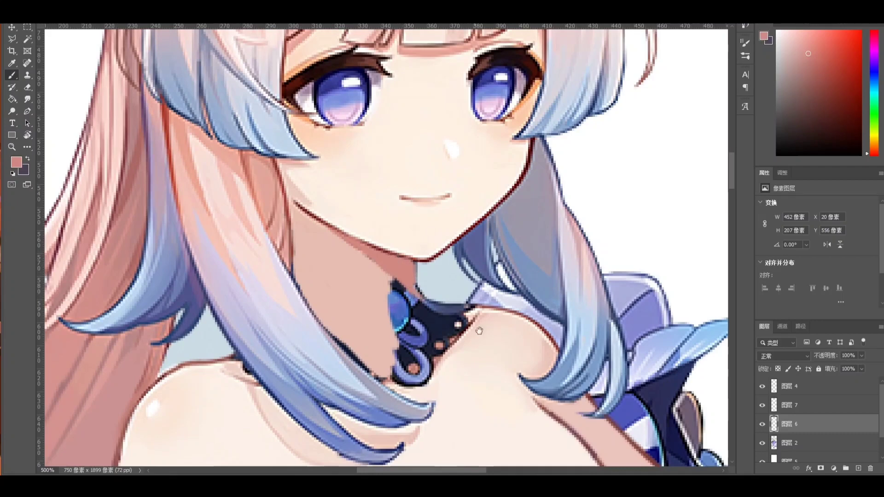
mouse_move(479, 330)
left_mouse_down()
mouse_move(467, 278)
mouse_move(471, 285)
mouse_move(430, 314)
mouse_move(429, 278)
mouse_move(419, 286)
mouse_move(399, 253)
mouse_move(392, 273)
mouse_move(409, 325)
mouse_move(434, 302)
mouse_move(415, 310)
mouse_move(388, 263)
mouse_move(394, 341)
mouse_move(408, 353)
left_mouse_up()
left_click(474, 306, "alt")
left_click(341, 318, "alt")
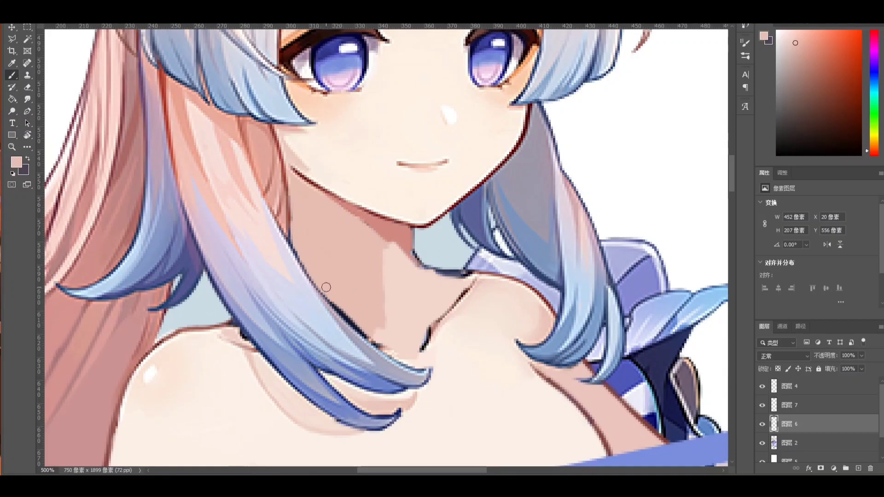
left_click_drag(325, 286, 370, 335)
key("ctrl+z")
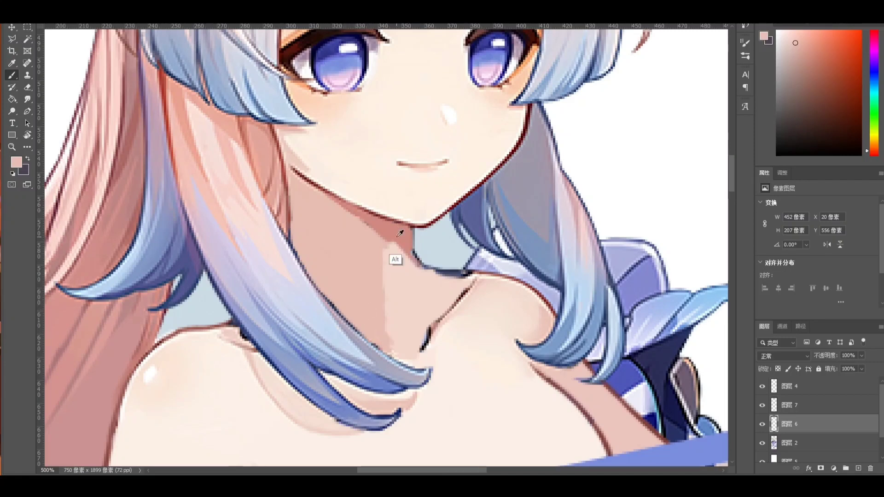
Refine the shadow under the chin and draw the dark red neck outline down to the shoulder on layer 图层 7.
left_click(355, 236, "alt")
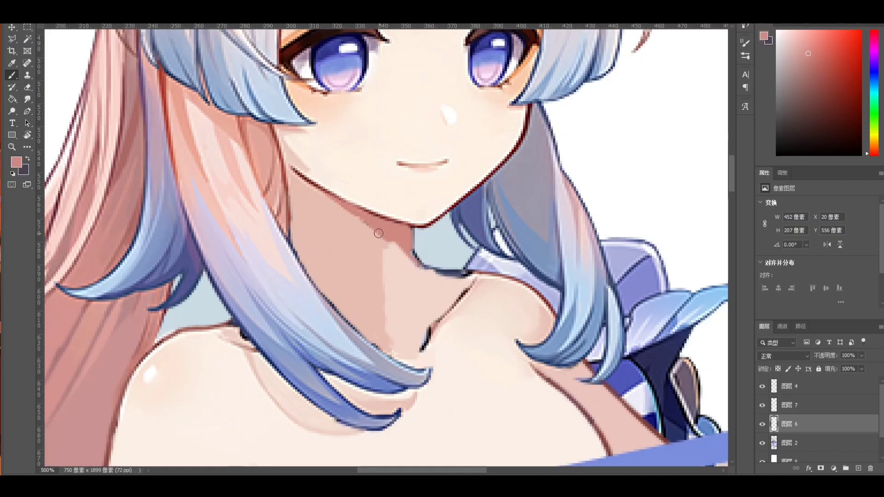
left_click(405, 244, "alt")
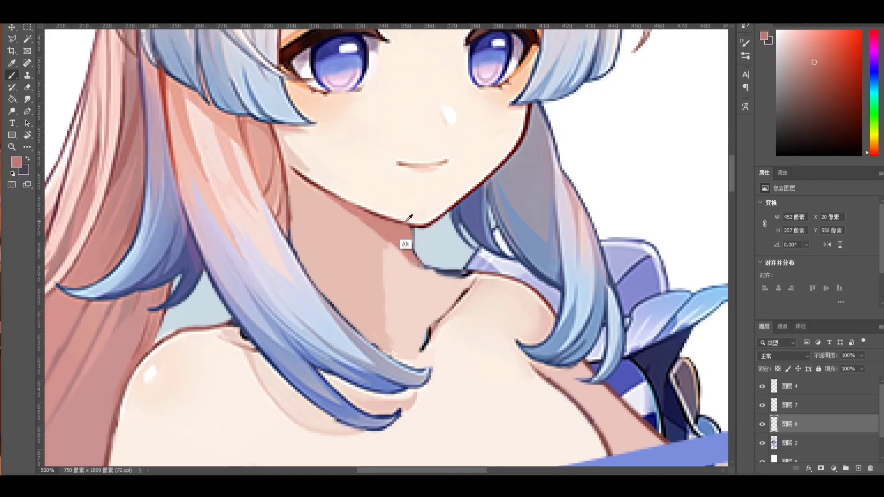
left_click(792, 407)
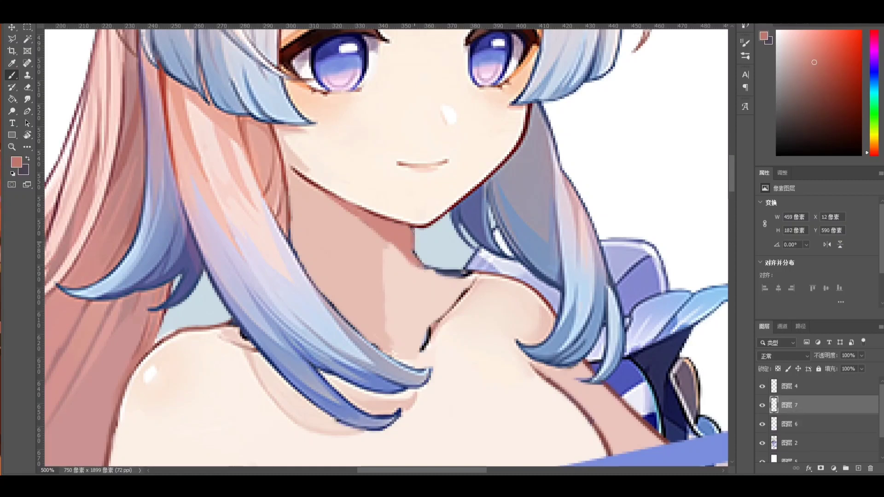
left_click(428, 224, "alt")
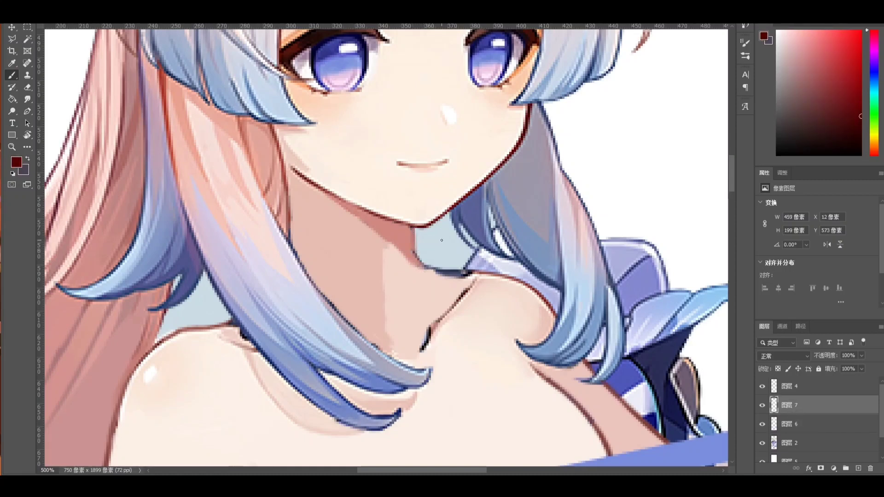
mouse_move(411, 229)
left_mouse_down()
mouse_move(425, 268)
mouse_move(471, 270)
mouse_move(439, 274)
mouse_move(465, 278)
mouse_move(436, 272)
left_mouse_up()
Add a thin white highlight along the neck and shoulder outline, rotating the canvas to follow the curve.
left_click(432, 303, "alt")
left_click(468, 296, "alt")
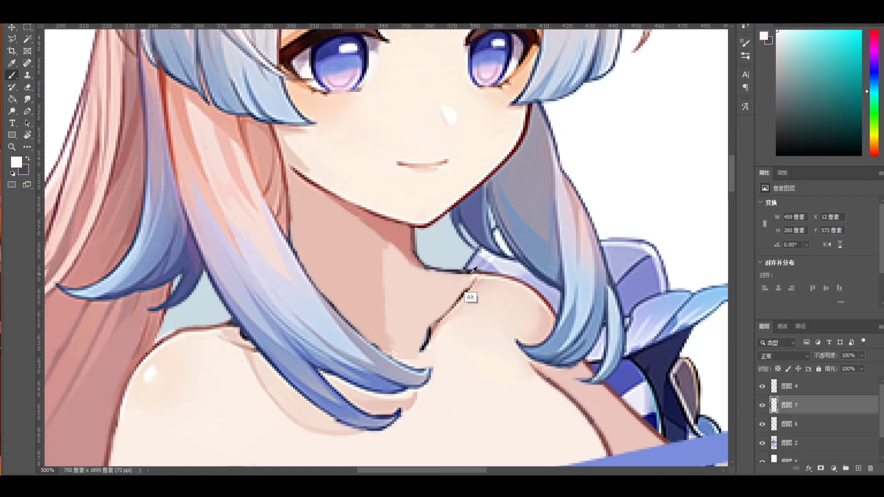
key("r")
left_click_drag(437, 254, 468, 244)
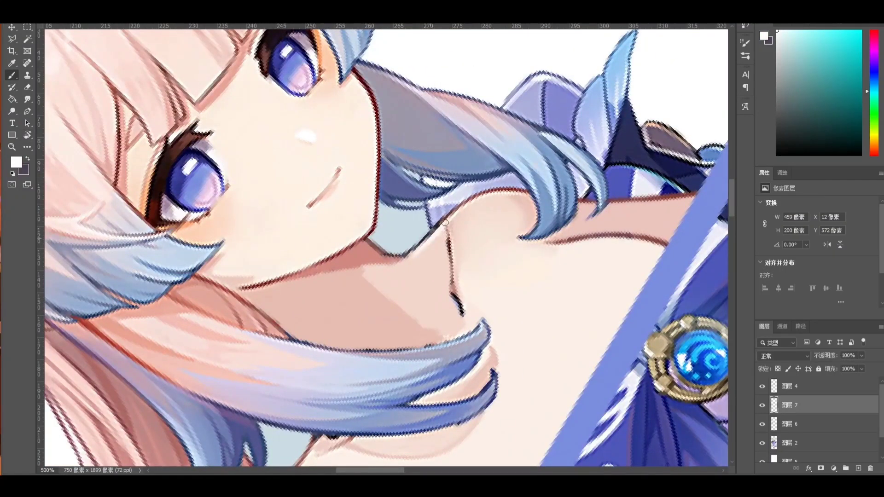
scroll(413, 295, "right", 2)
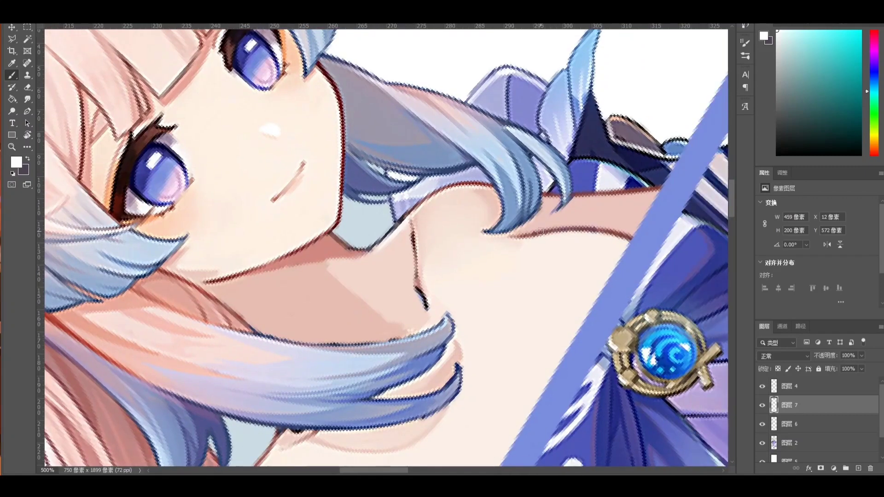
left_click(556, 245, "alt")
key("ctrl+z")
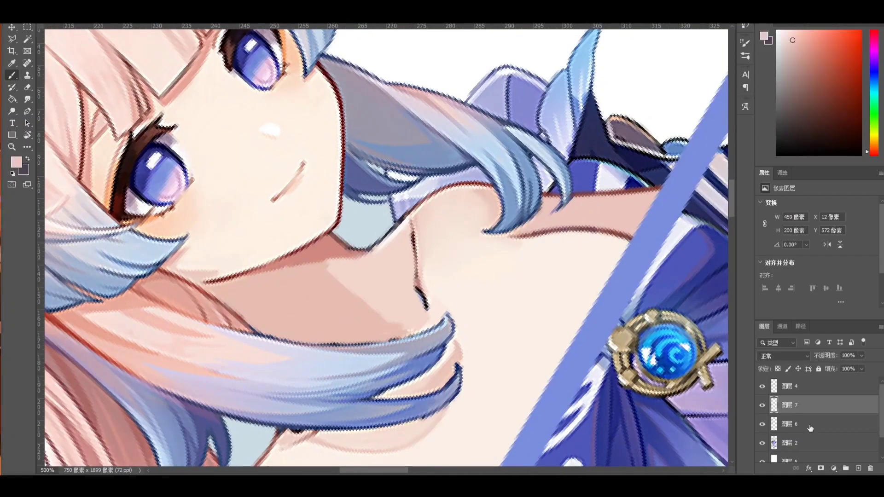
Lighten the lower neck with sampled pale skin colour on layer 图层 6 and smudge the shadow boundary into a soft transition.
left_click(809, 427)
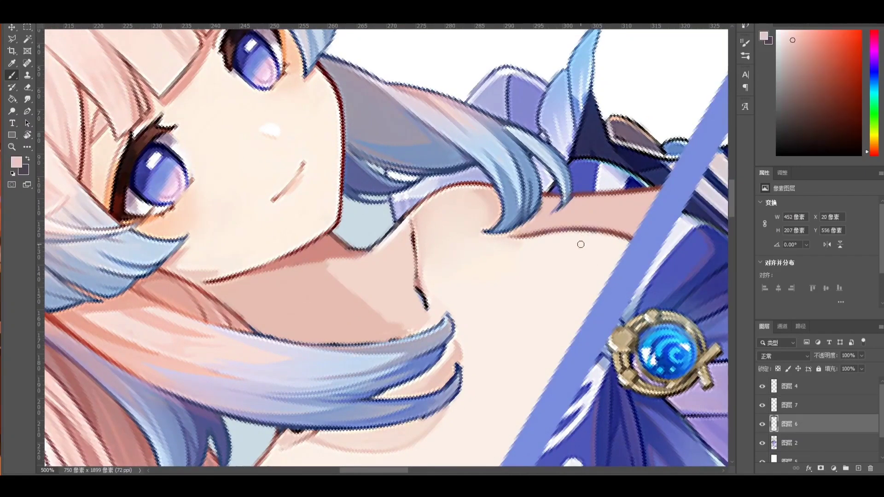
left_click(582, 237, "alt")
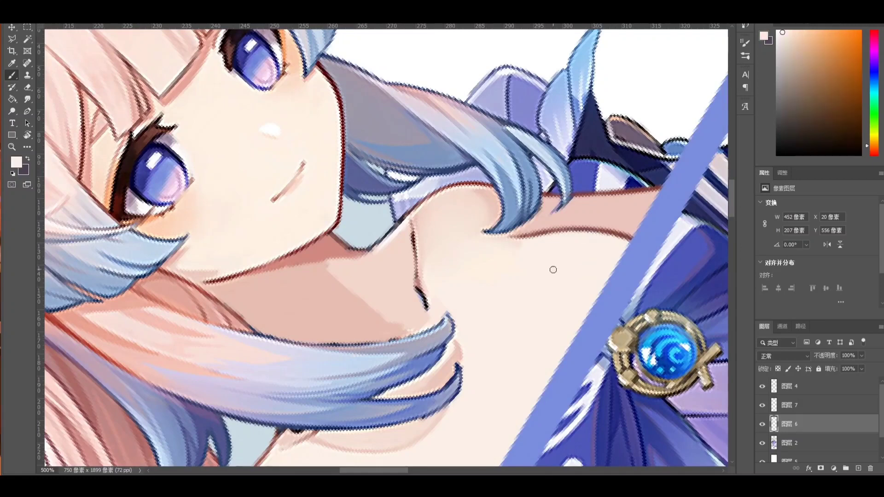
key("c")
key("b")
mouse_move(345, 269)
left_mouse_down()
mouse_move(459, 227)
mouse_move(482, 269)
left_mouse_up()
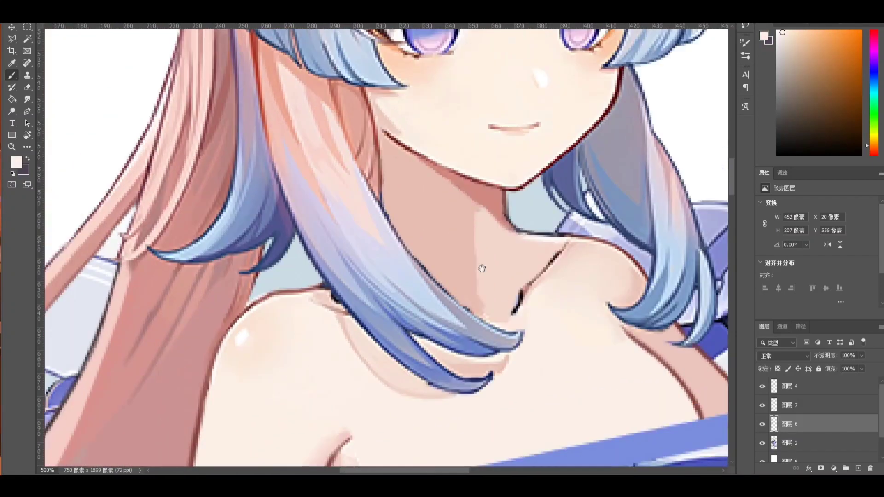
key("r")
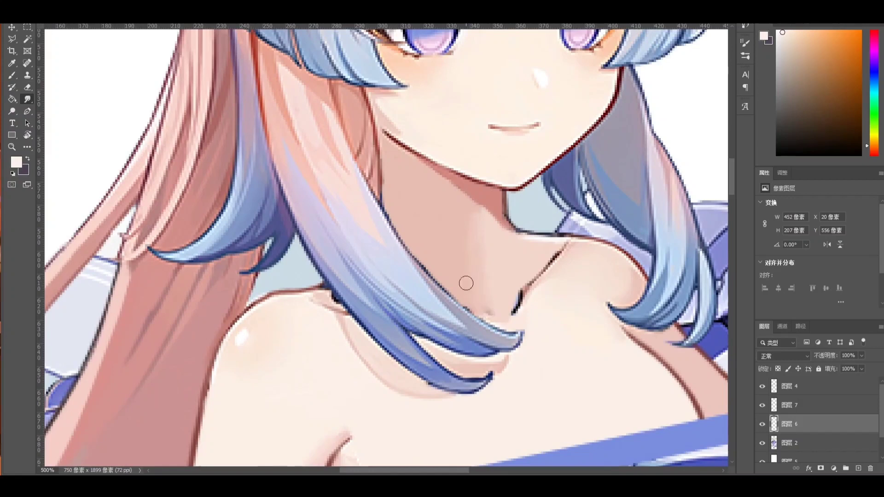
left_click_drag(492, 218, 453, 207)
key("b")
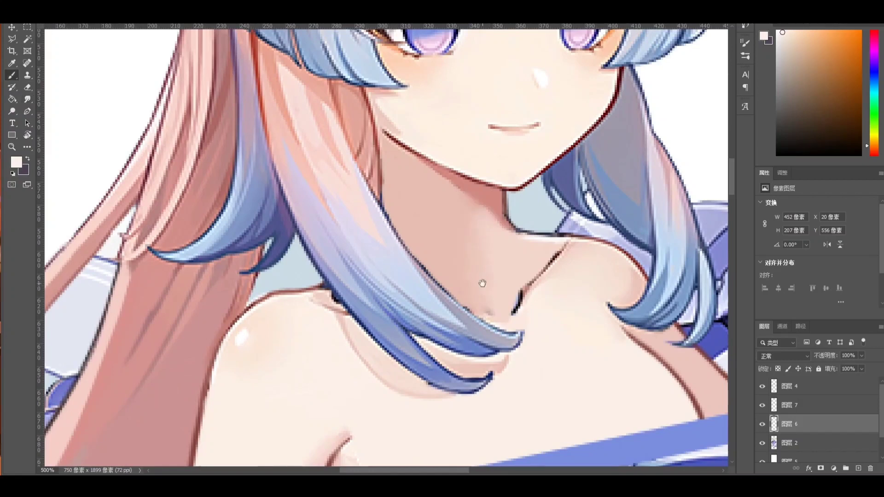
Recolour the dark choker remnant along the collarbone as a muted reddish line and clean its edges with surrounding skin tones.
left_click(486, 312, "alt")
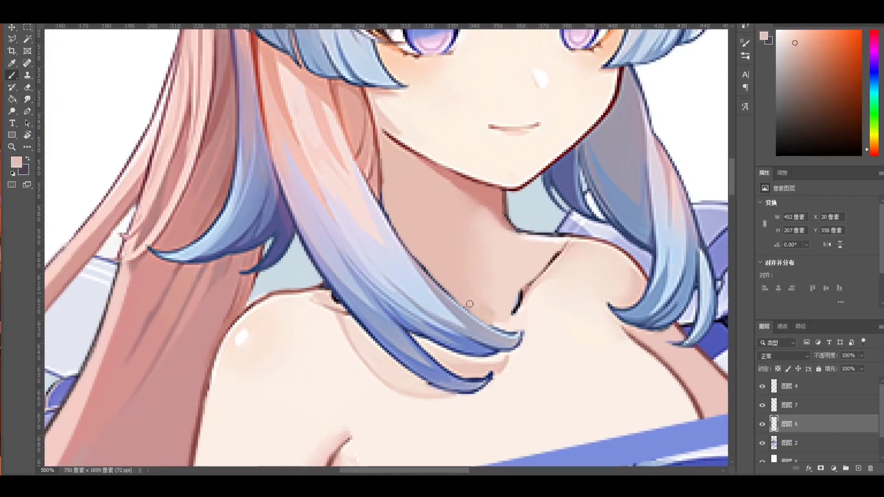
left_click(523, 313, "alt")
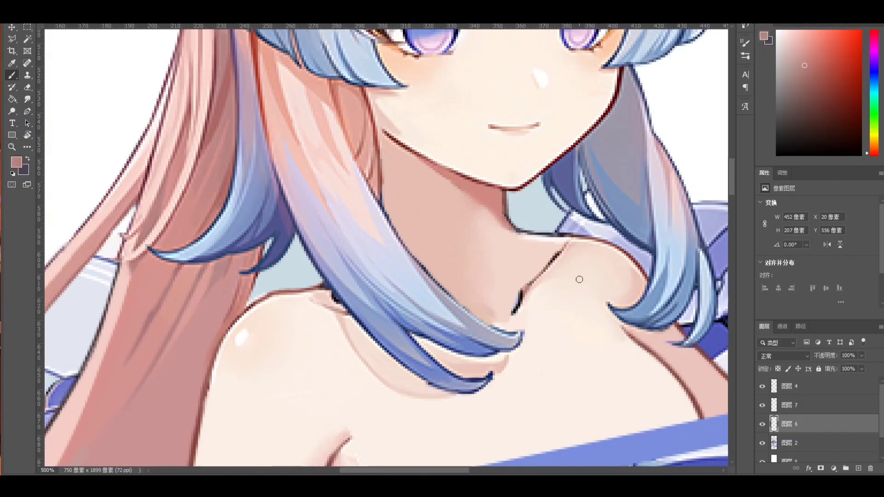
left_click_drag(567, 244, 518, 303)
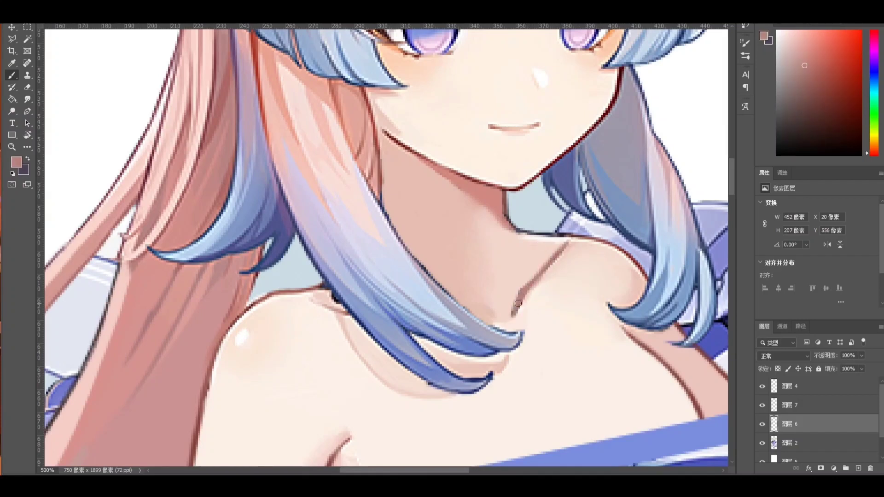
left_click(524, 298, "alt")
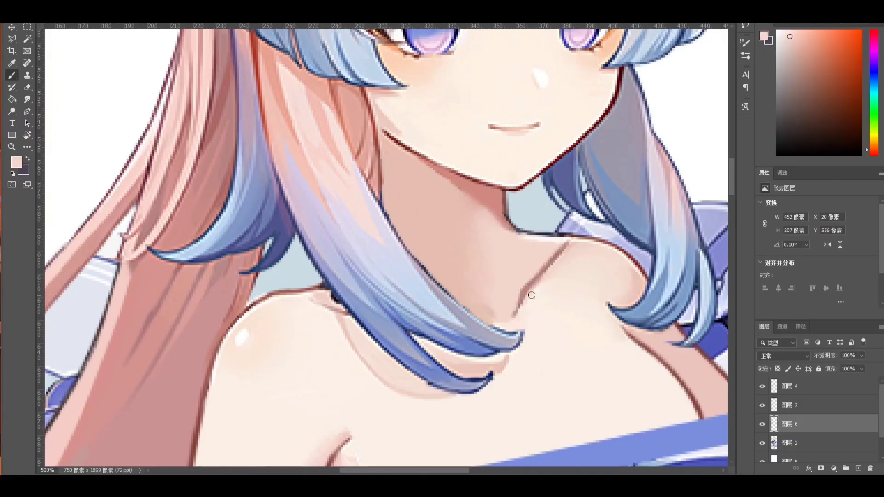
left_click(244, 358, "alt")
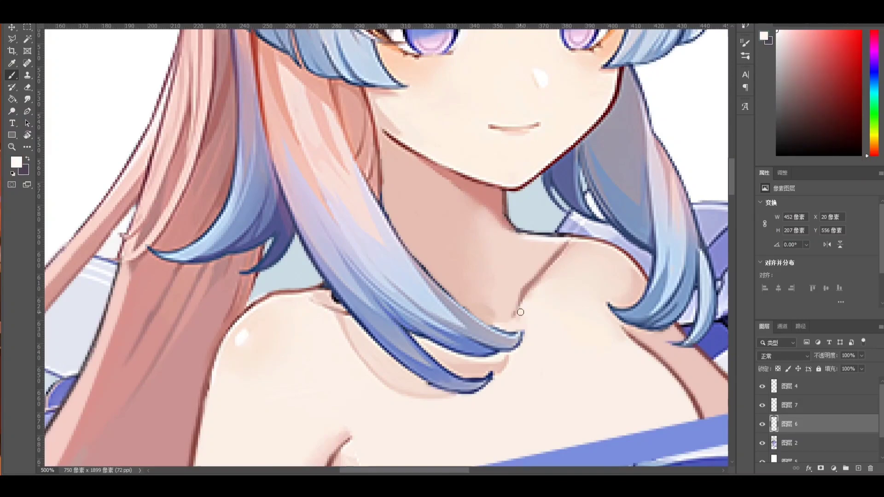
left_click(571, 278, "alt")
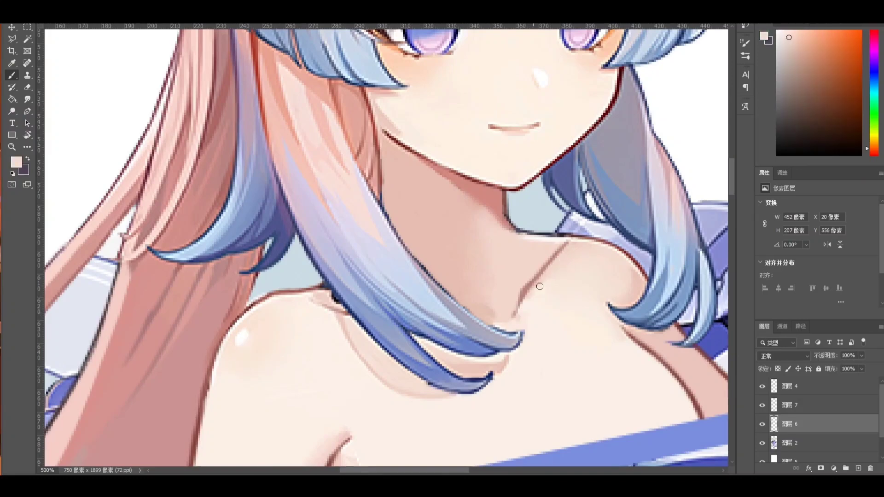
Touch up the pale skin beside the armpit fold and draw a short dark red crease above the band on layer 图层 7.
scroll(540, 286, "down", 5)
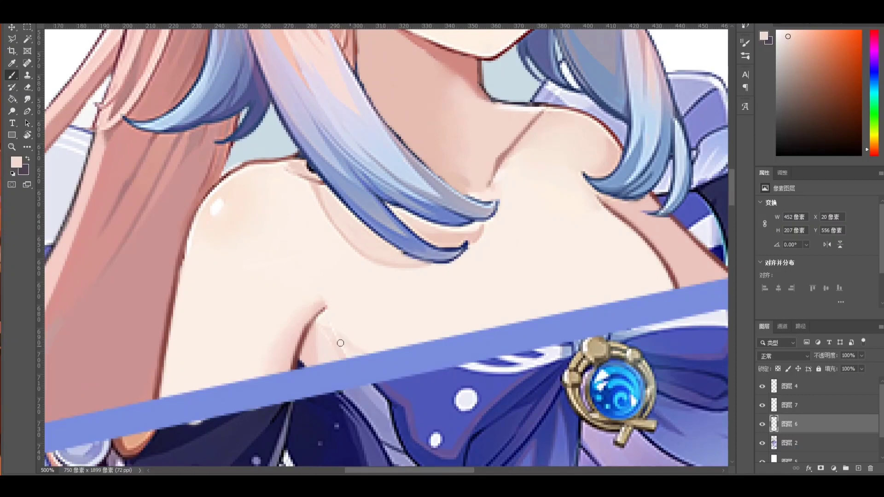
left_click_drag(341, 317, 369, 327)
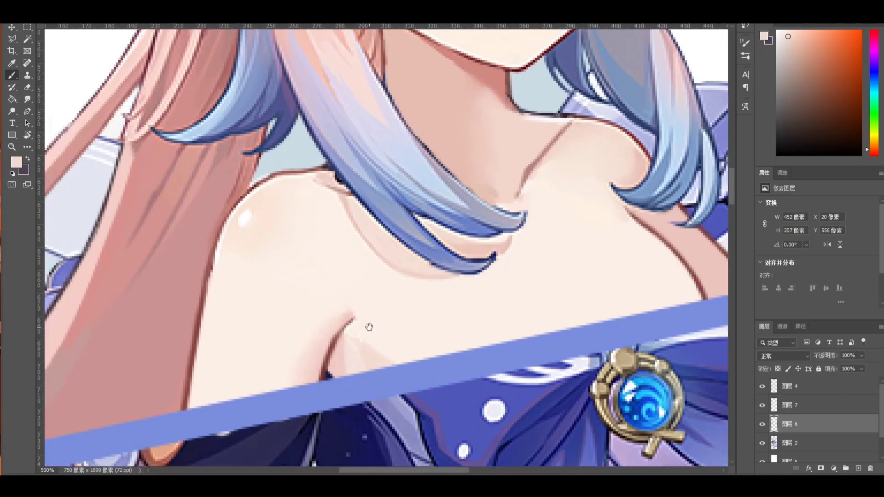
left_click(366, 331, "alt")
right_click(354, 330)
left_click(359, 329)
left_click(327, 372, "alt")
left_click(798, 411)
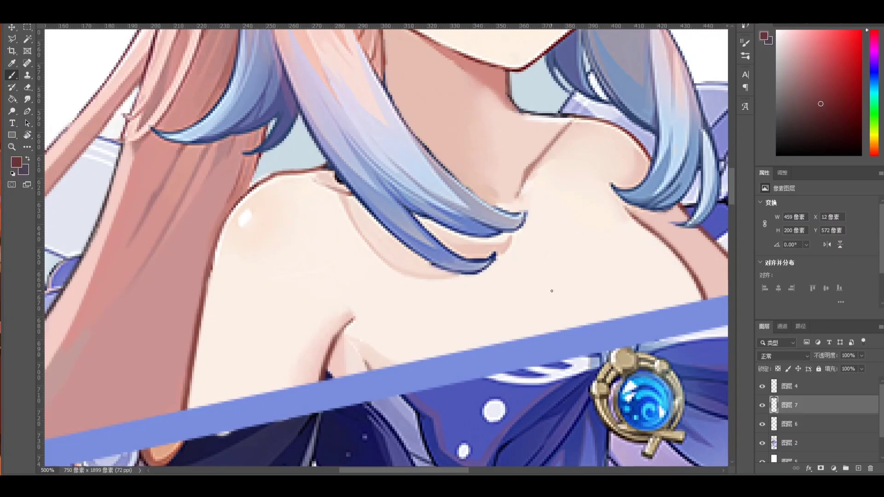
left_click_drag(552, 291, 501, 252)
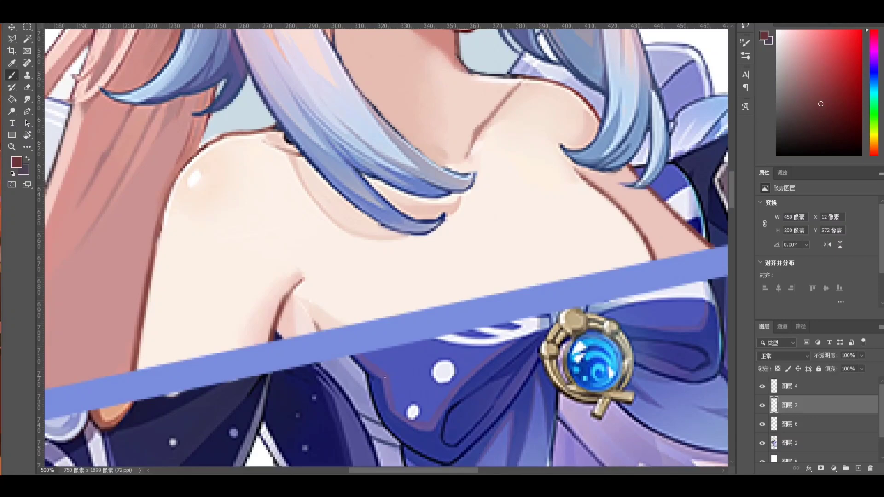
Draw a short curved reddish-brown contour line at the centre of the upper chest down to the band, rotating the canvas while drawing.
left_click(361, 375, "alt")
key("r")
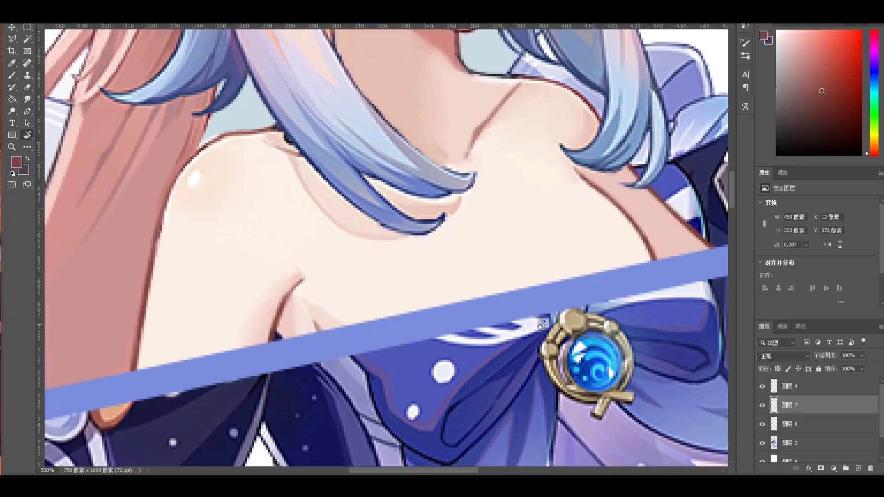
mouse_move(541, 325)
left_mouse_down()
mouse_move(553, 266)
mouse_move(499, 152)
left_mouse_up()
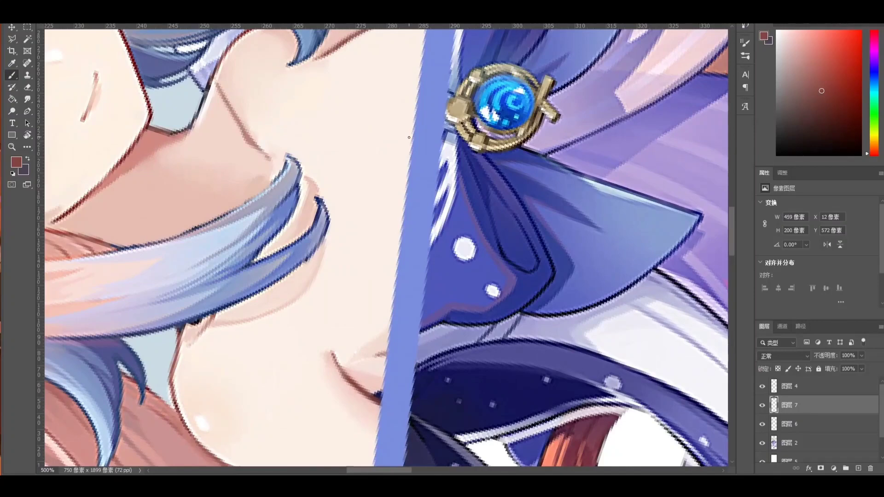
left_click_drag(410, 134, 371, 152)
key("c")
key("b")
mouse_move(525, 198)
left_mouse_down()
mouse_move(503, 277)
mouse_move(490, 191)
mouse_move(458, 230)
mouse_move(474, 249)
mouse_move(438, 148)
mouse_move(449, 203)
left_mouse_up()
key("e")
key("r")
key("b")
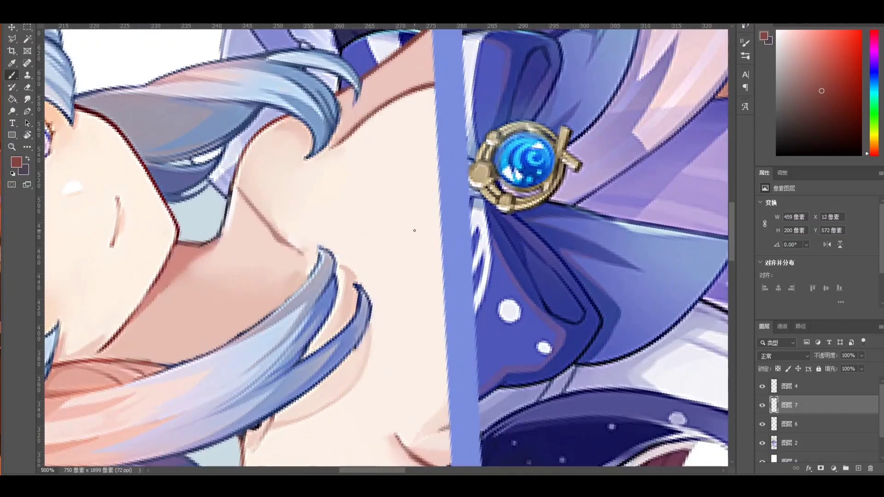
left_click_drag(405, 232, 445, 204)
left_click_drag(403, 233, 441, 203)
key("Escape")
Paint a small white highlight on the skin just above the blue-violet band, between the armpit fold and the centre line.
mouse_move(453, 272)
left_mouse_down()
mouse_move(407, 320)
mouse_move(413, 269)
mouse_move(403, 274)
left_mouse_up()
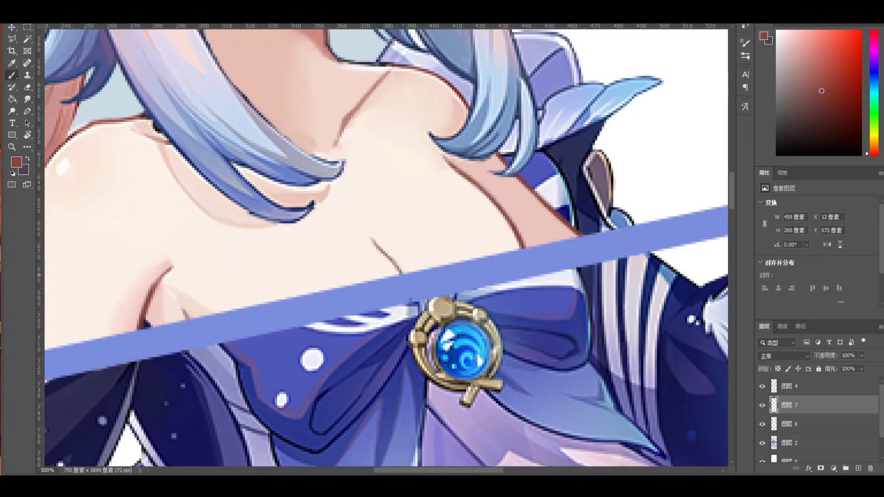
mouse_move(362, 173)
left_mouse_down()
mouse_move(460, 114)
mouse_move(455, 233)
mouse_move(440, 187)
mouse_move(450, 178)
left_mouse_up()
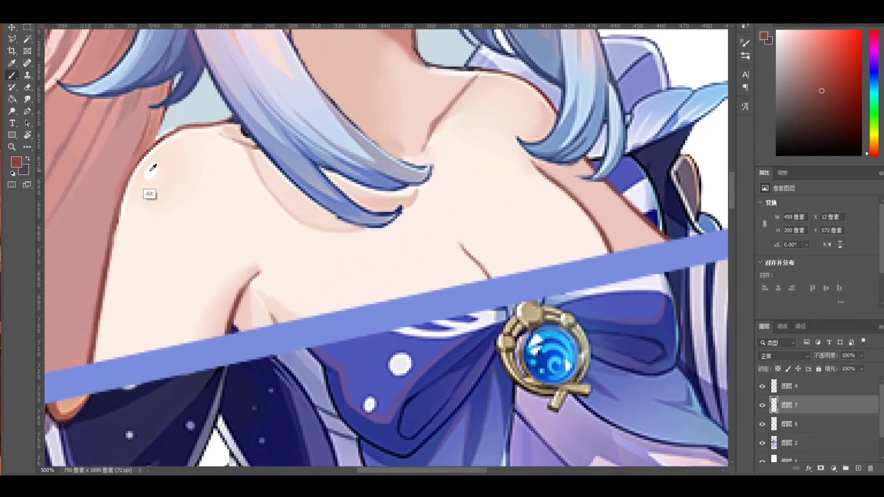
key("x")
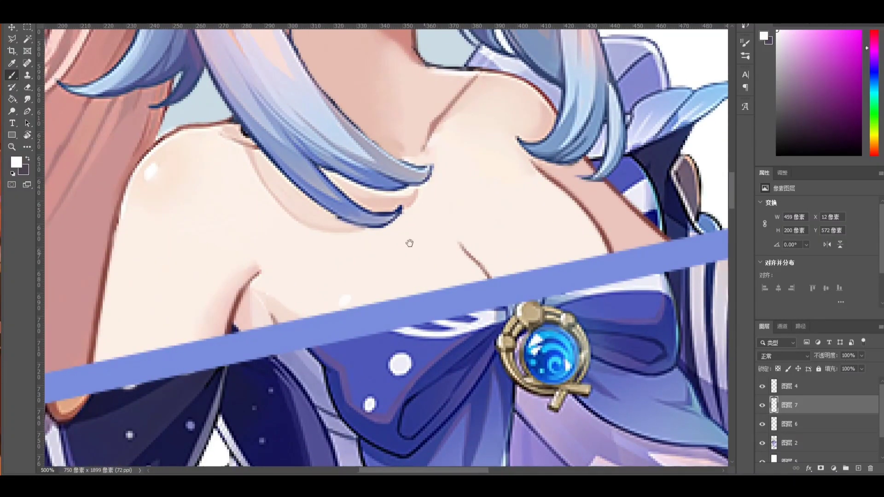
Shade beside the centre contour line and the far chest outline with sampled pale pink on layer 图层 6 and switch to the Smudge tool.
left_click_drag(410, 243, 324, 275)
left_click(193, 343, "alt")
key("alt+bracketleft")
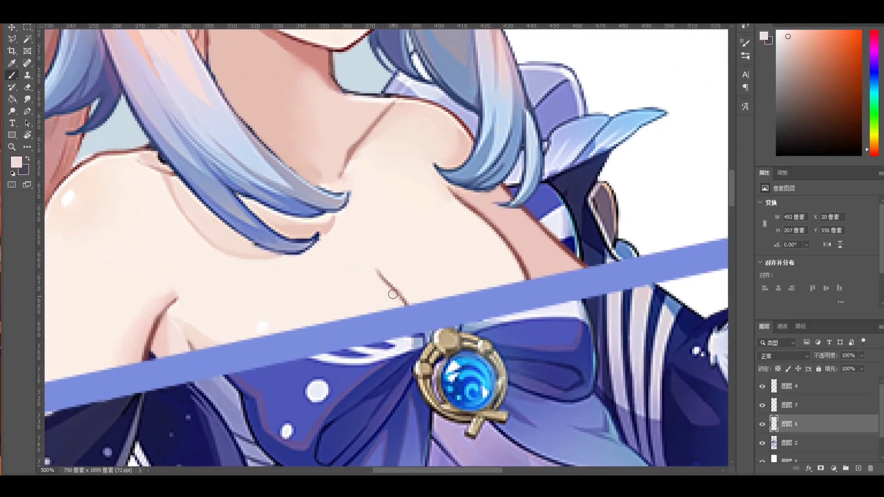
left_click_drag(401, 317, 397, 304)
left_click_drag(508, 250, 515, 273)
left_click_drag(487, 224, 509, 279)
left_click_drag(449, 197, 500, 290)
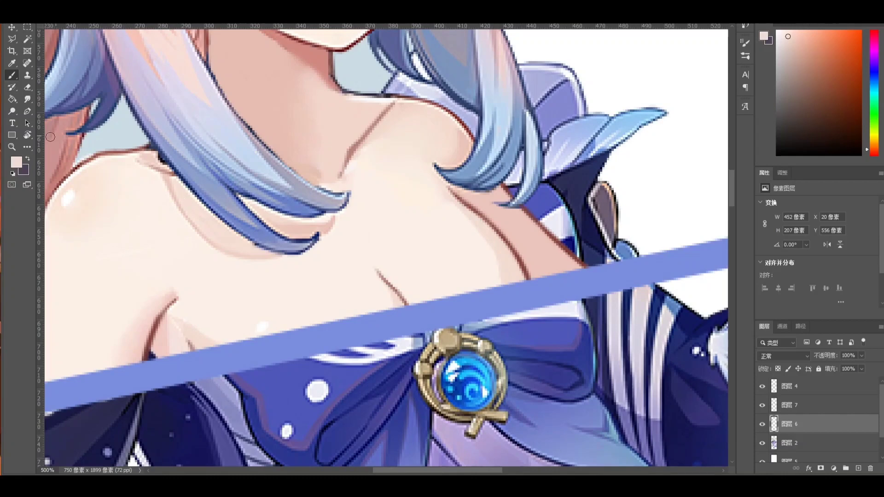
left_click(27, 98)
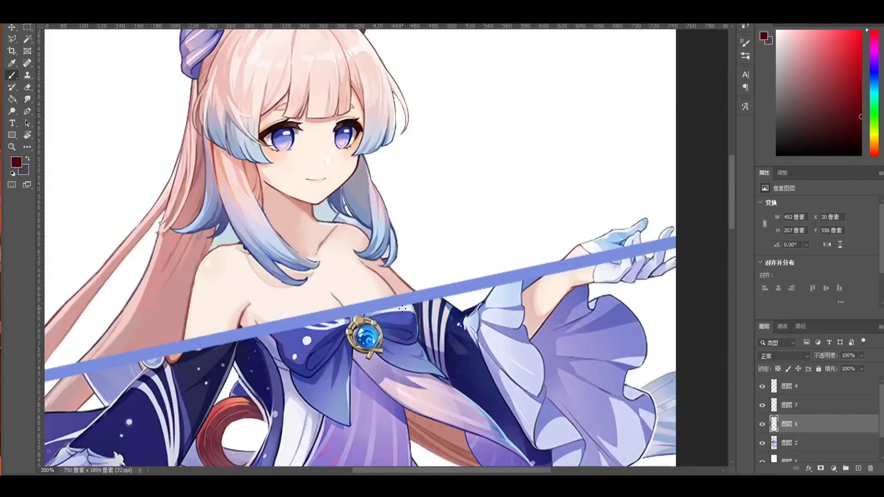
Paint a salmon-pink blush band across the nose and both cheeks on a new layer, rotating the canvas while drawing.
key("ctrl+plus")
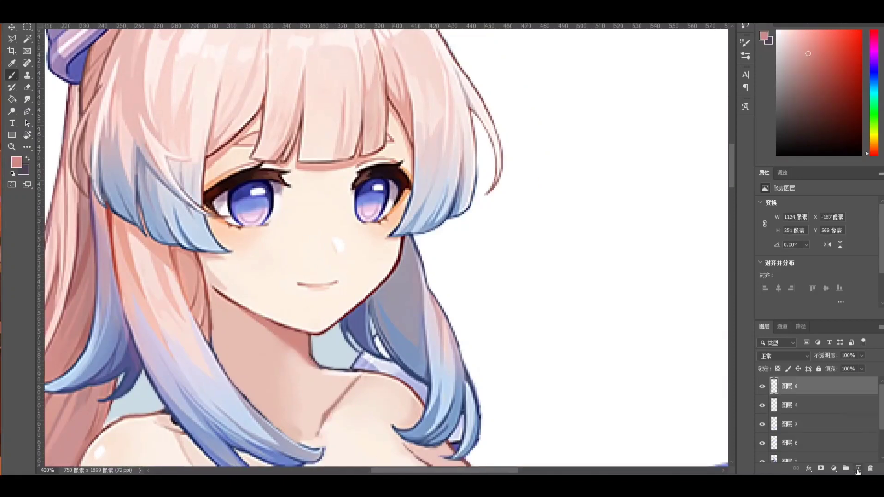
key("r")
mouse_move(371, 251)
left_mouse_down()
mouse_move(421, 249)
mouse_move(366, 253)
left_mouse_up()
key("b")
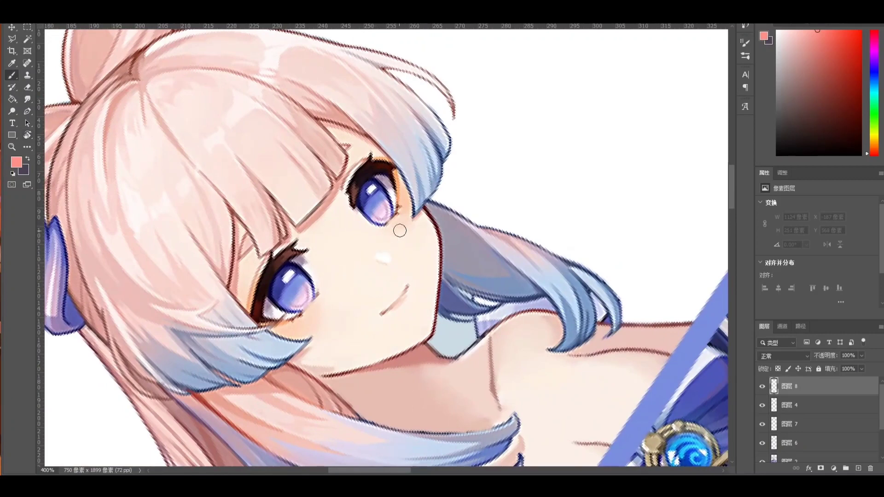
mouse_move(403, 228)
left_mouse_down()
mouse_move(336, 308)
mouse_move(353, 292)
left_mouse_up()
key("Escape")
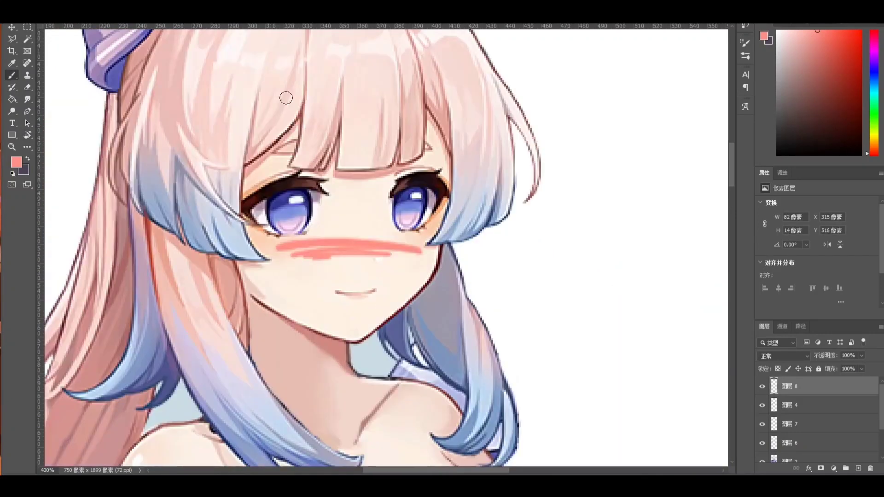
Soften the blush band with a Gaussian Blur of about 7.6 pixels radius, checking the effect on the face.
left_click(138, 19)
mouse_move(216, 114)
left_click(294, 137)
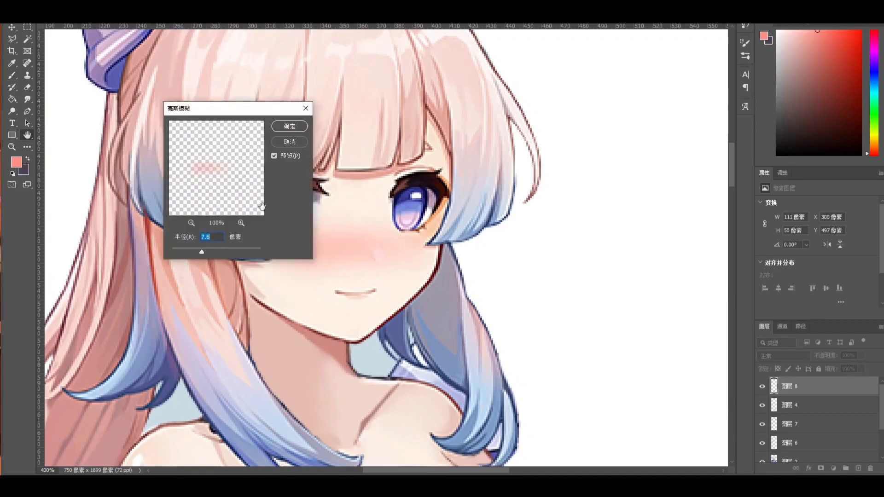
left_click_drag(250, 112, 163, 118)
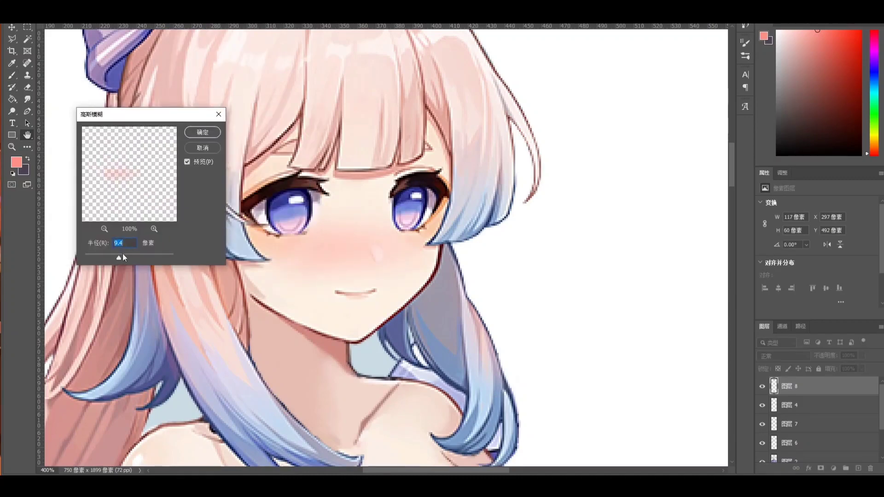
left_click(199, 137)
Paint a small salmon-pink heart inside each iris on layer 图层 7.
left_click_drag(336, 252, 357, 263)
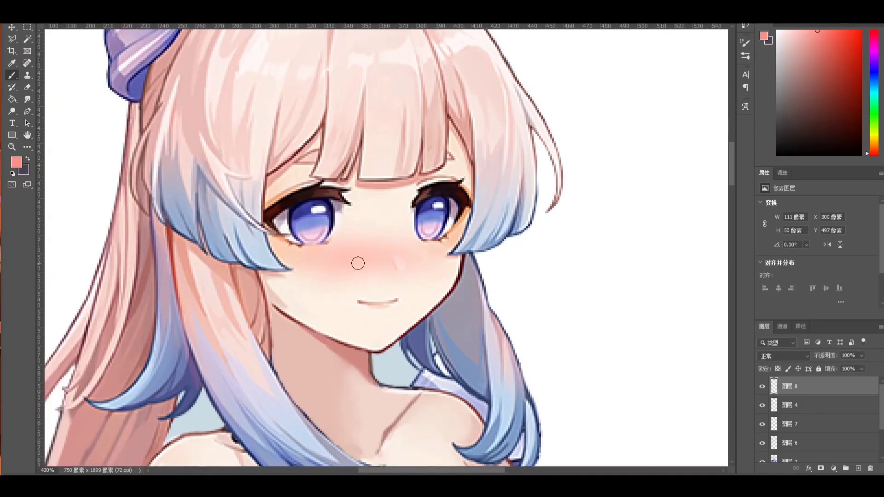
key("alt+bracketleft")
key("alt+bracketleft")
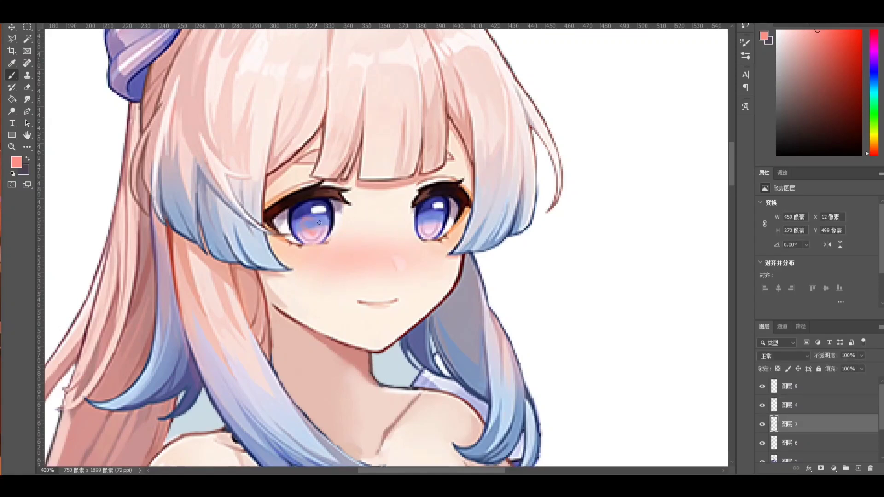
mouse_move(301, 220)
left_mouse_down()
mouse_move(317, 220)
mouse_move(315, 228)
left_mouse_up()
left_click_drag(431, 223, 435, 224)
key("e")
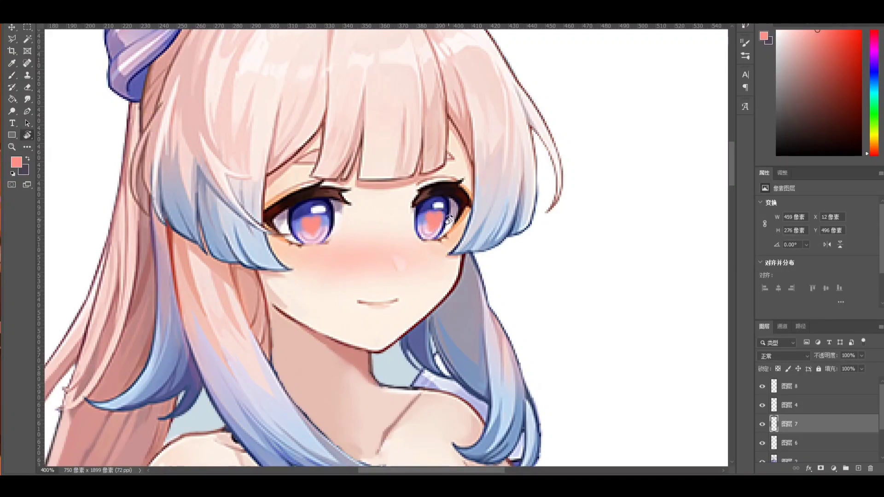